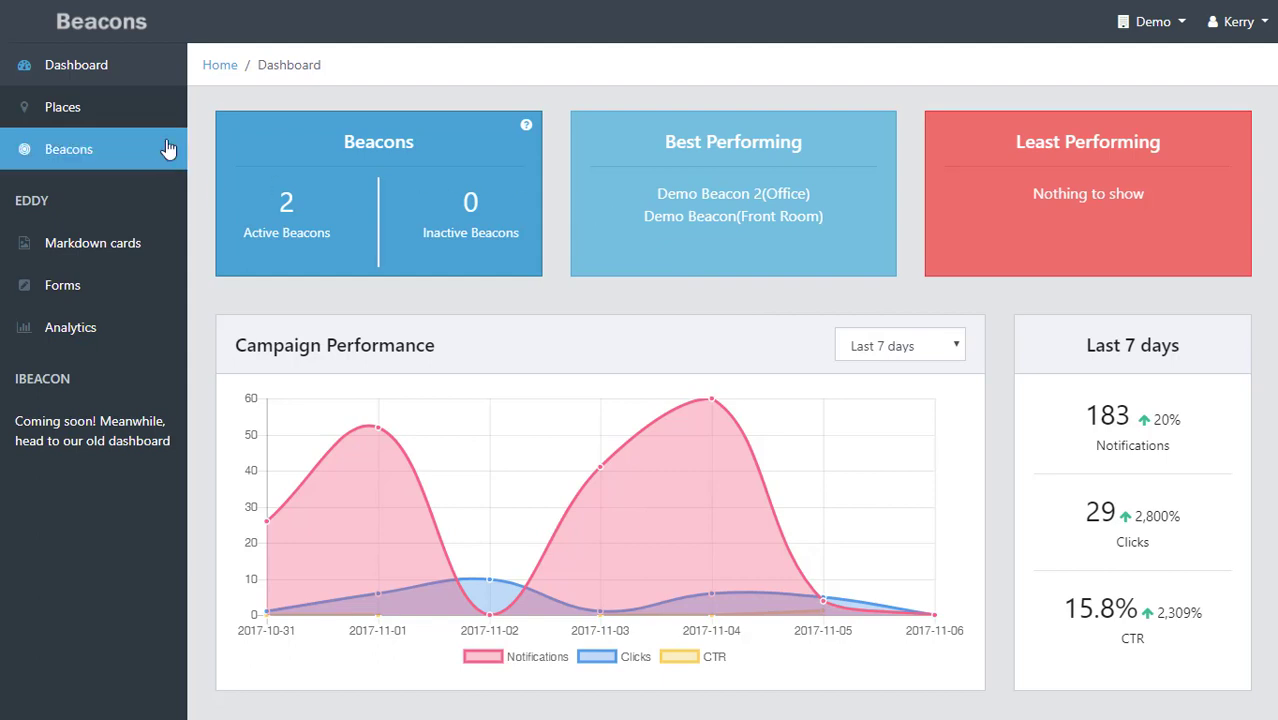
- Create a new markdown card and give it a demo training title that includes the presenter's first name
click(97, 260)
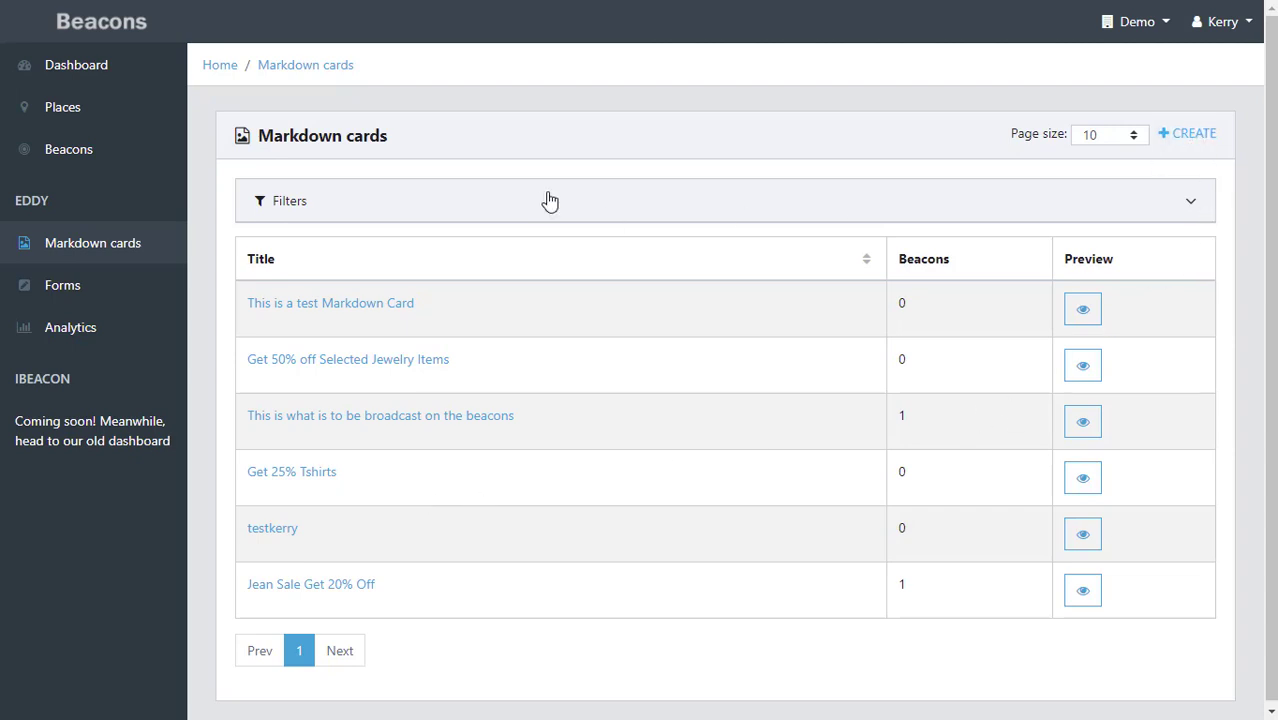
click(1192, 138)
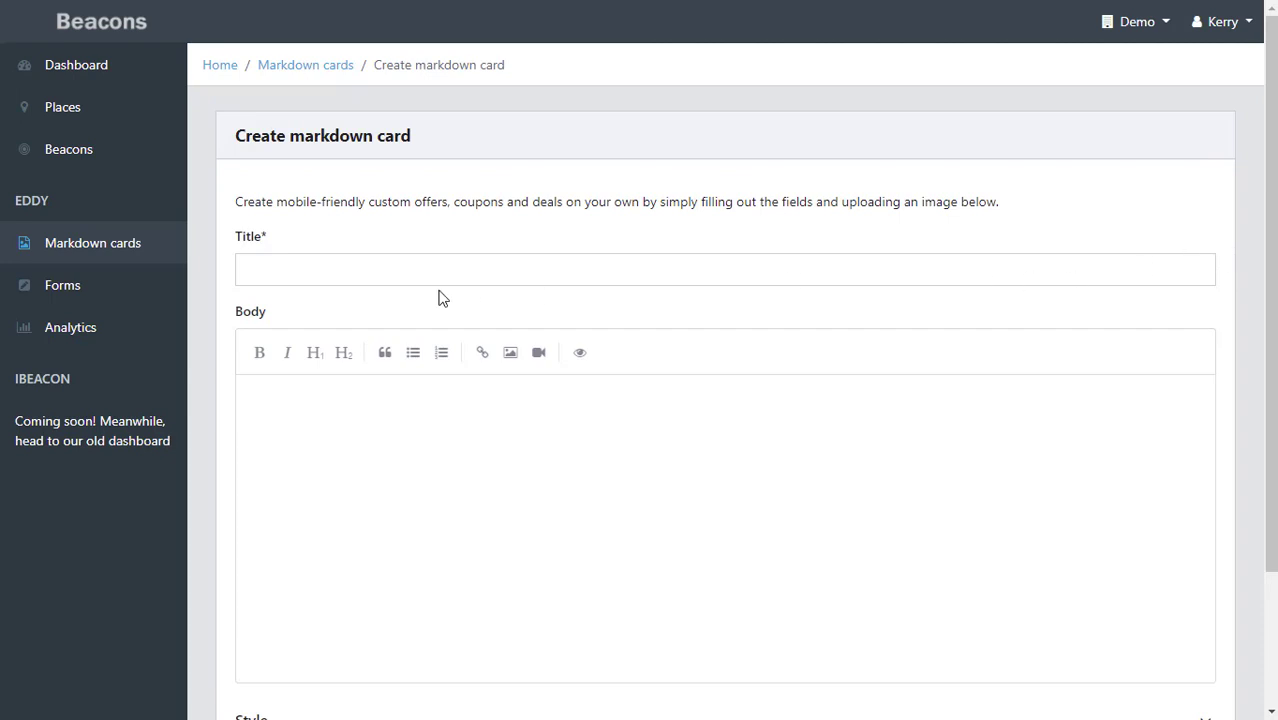
click(392, 272)
text(This Is Kerry Demo Training)
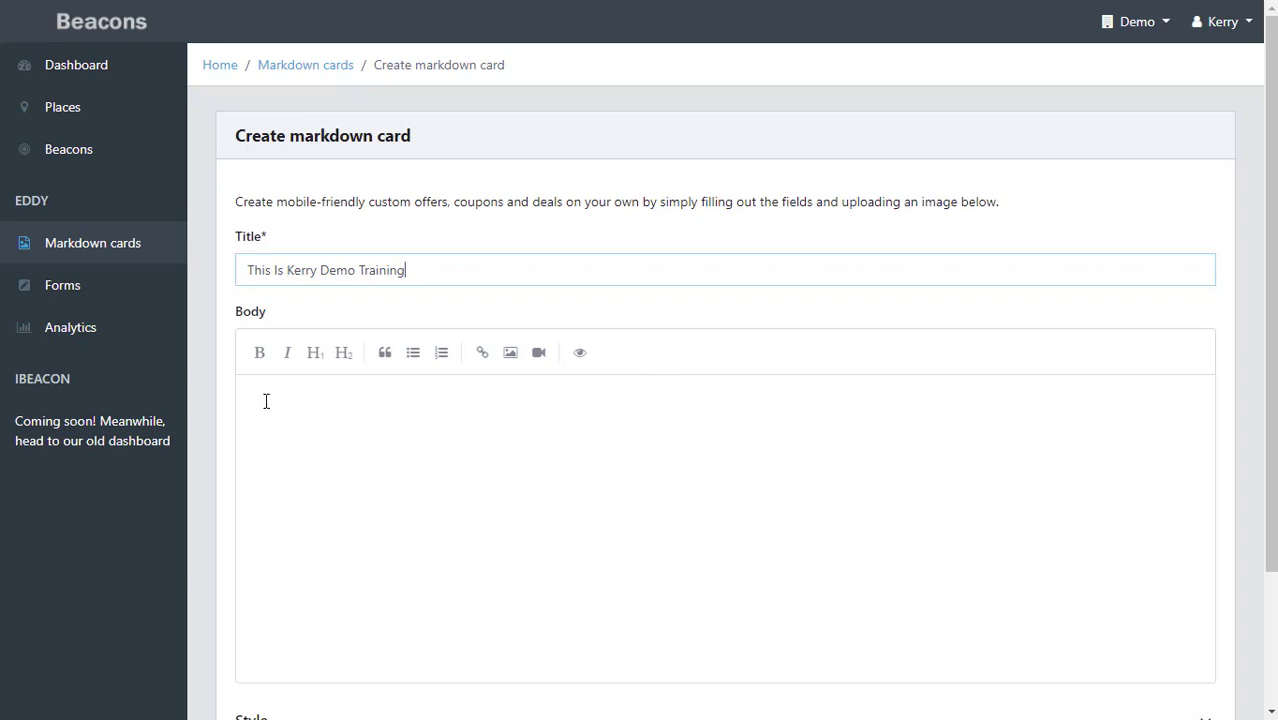
- Upload the boutique monogram logo image from the Retail Clothing folder into the card's body
click(511, 354)
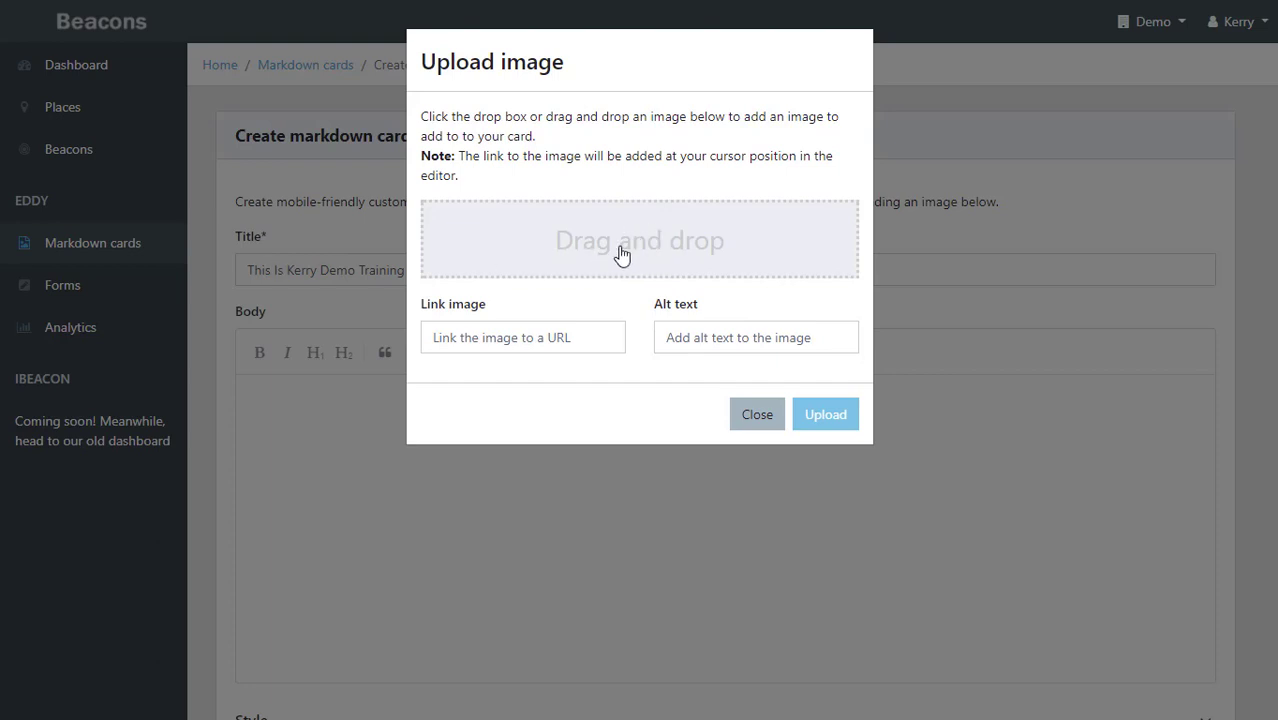
click(827, 272)
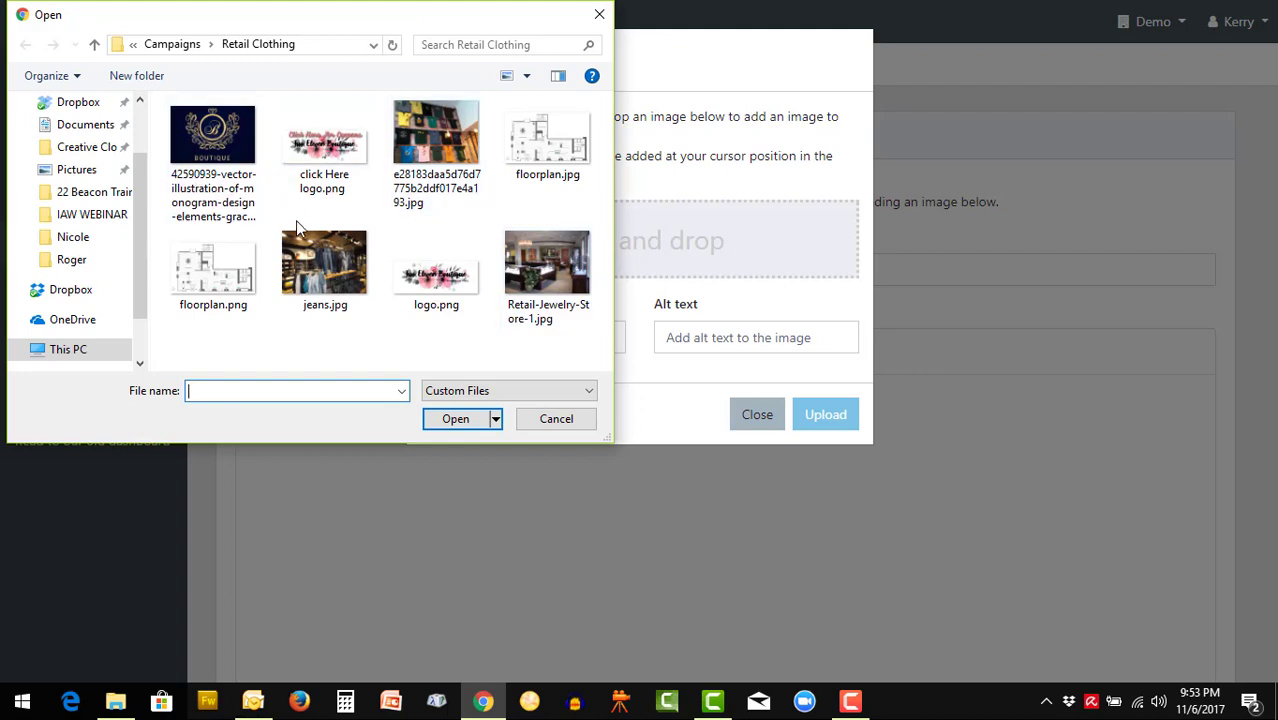
click(214, 145)
click(457, 417)
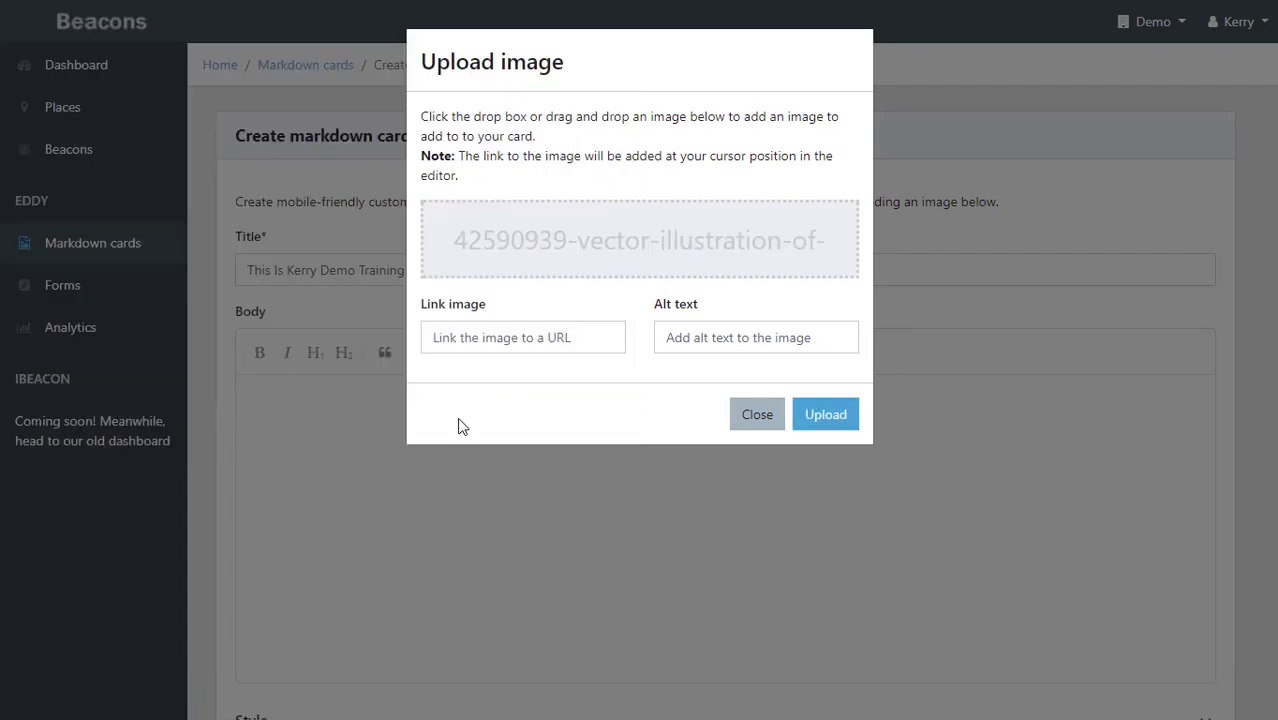
click(830, 416)
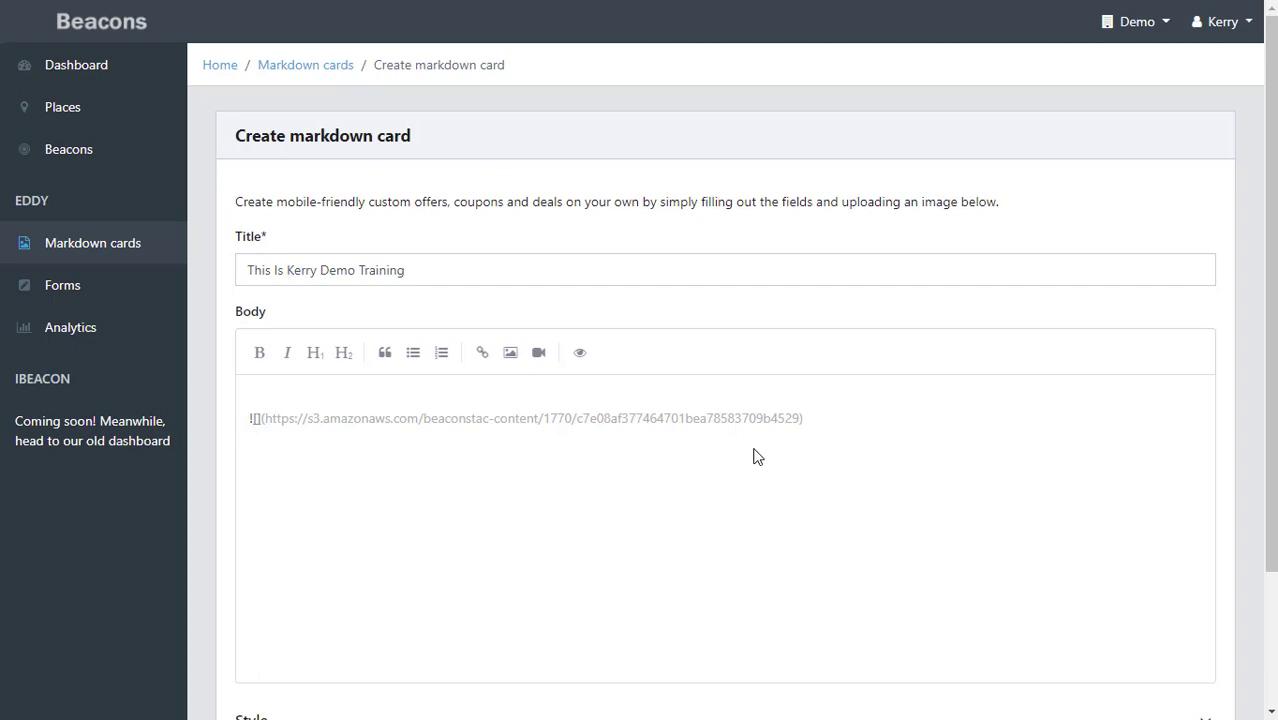
- Remove the blank line above the image code in the body and preview the card
click(301, 395)
key(Delete)
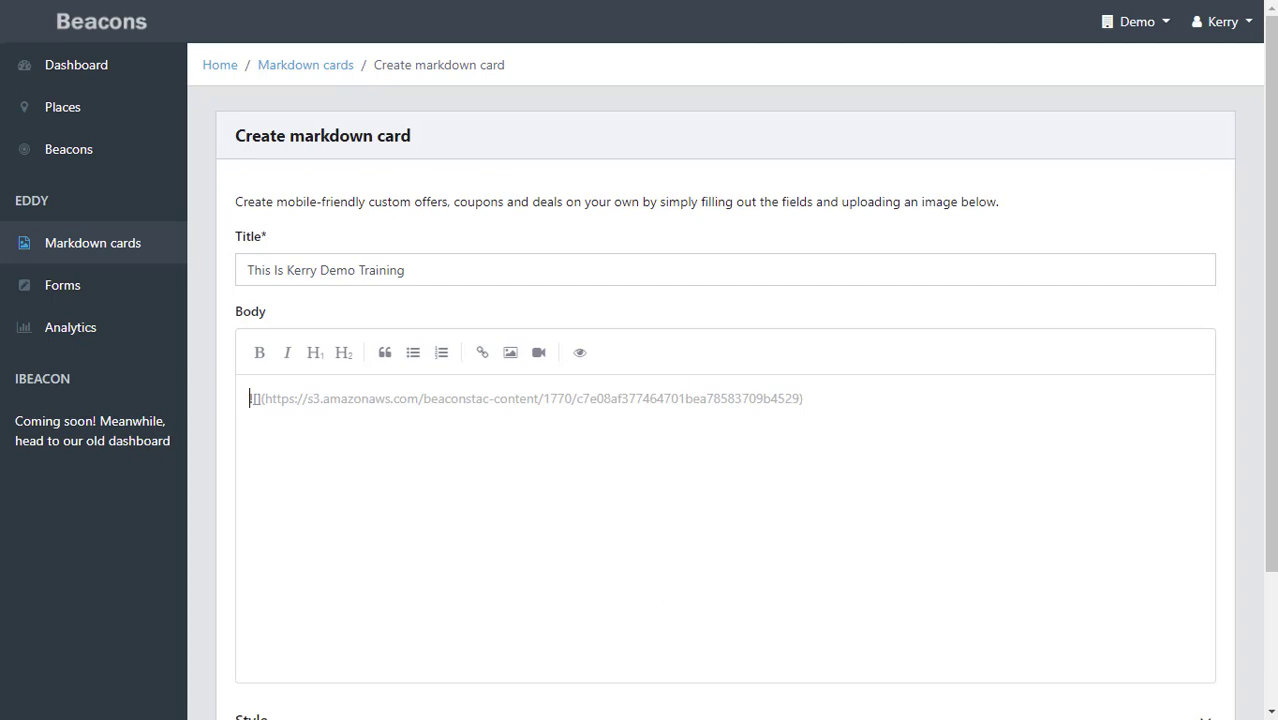
click(579, 352)
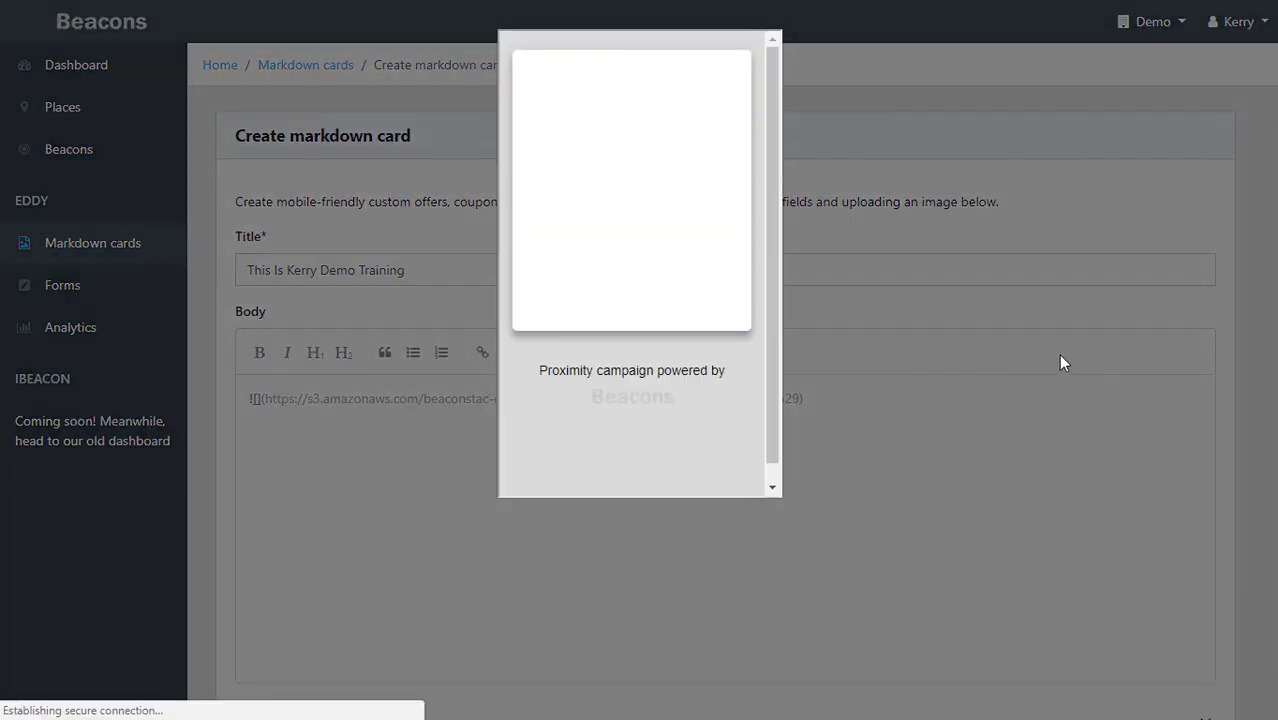
click(884, 495)
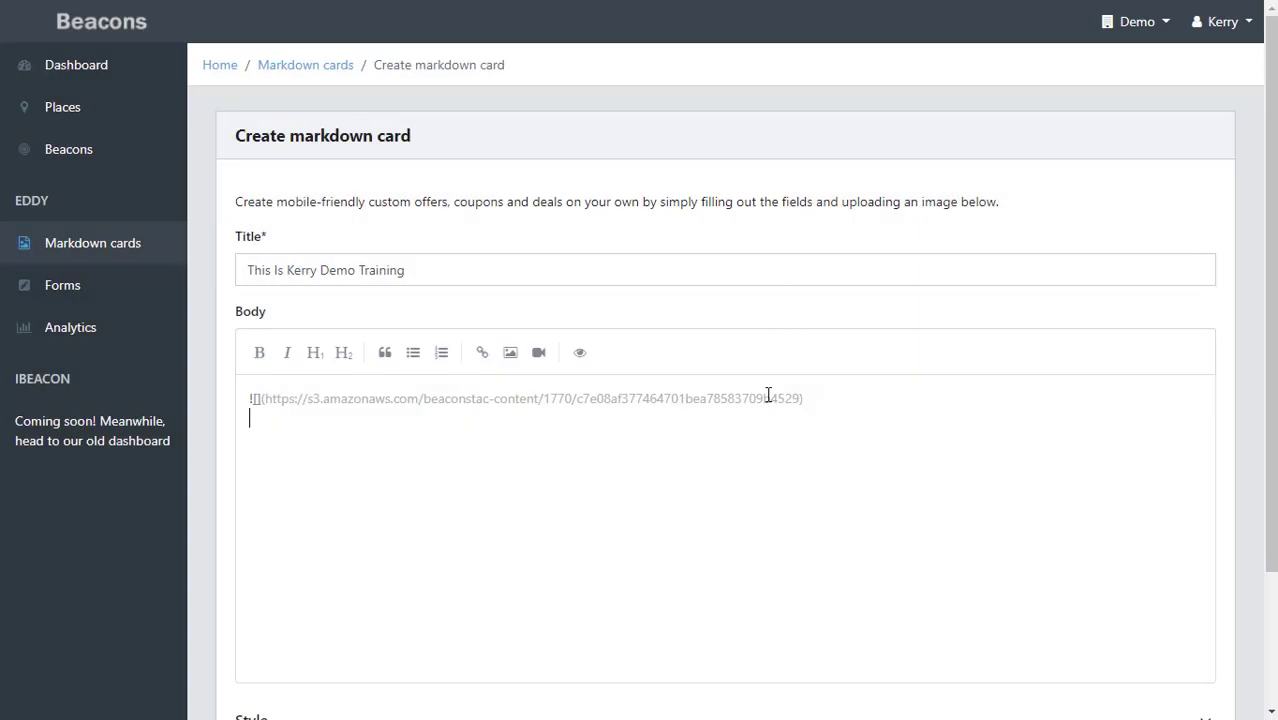
click(481, 353)
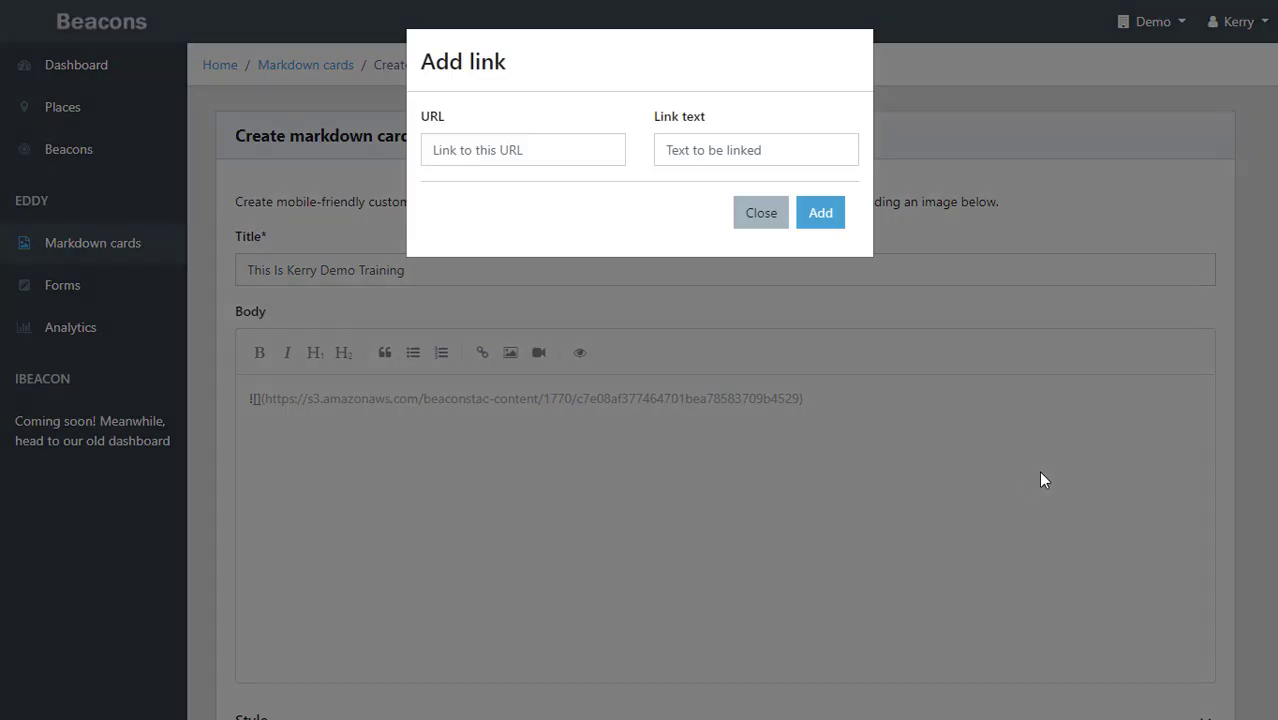
click(549, 151)
text(Click)
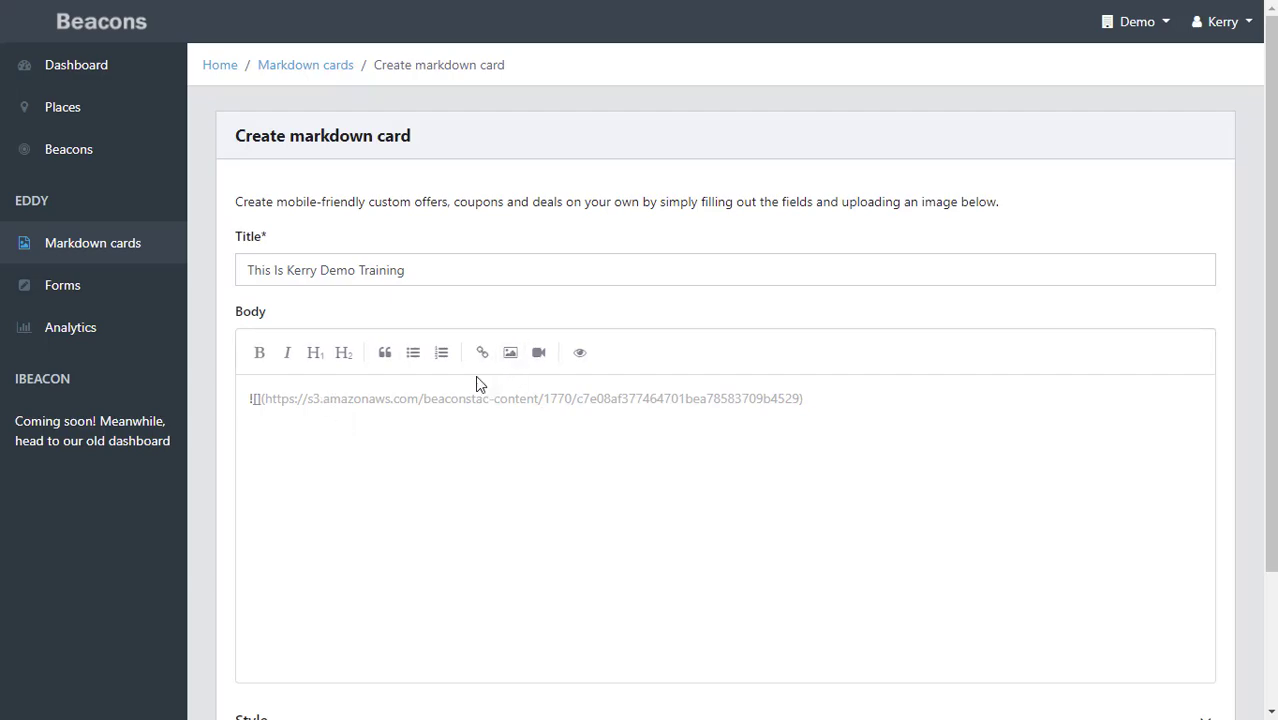
click(482, 352)
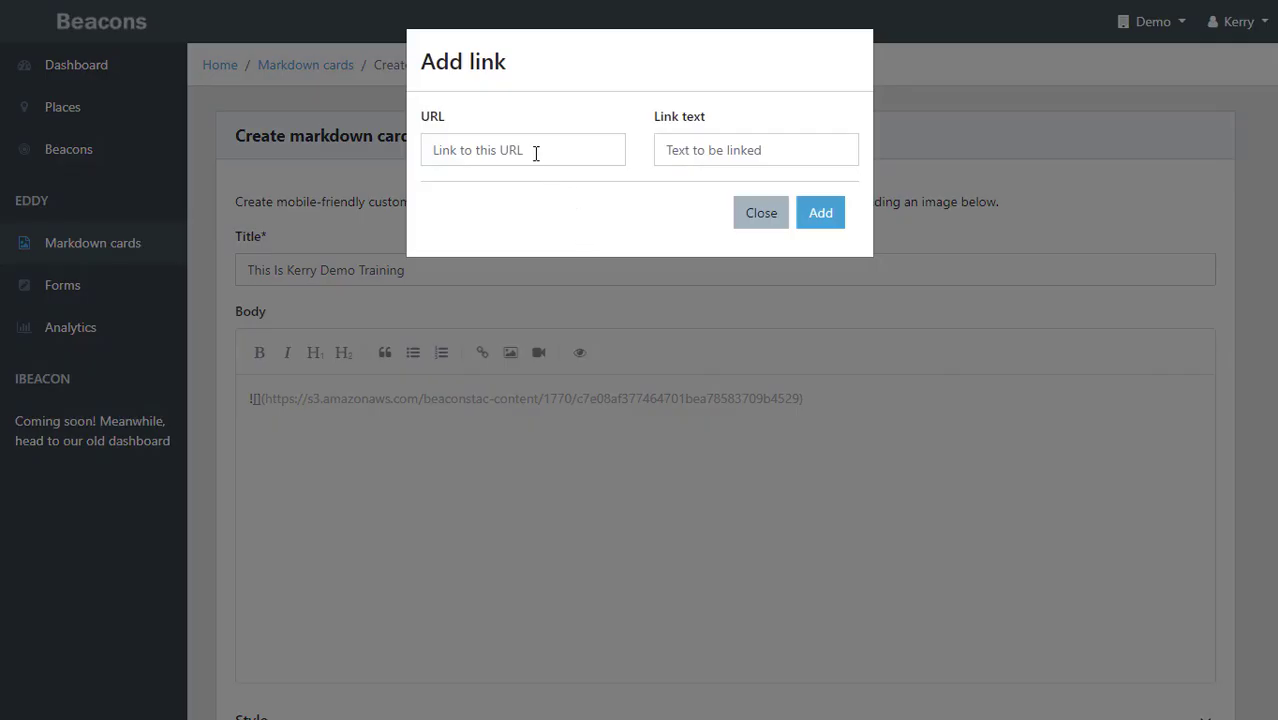
click(536, 152)
text(http://beaconfunnles.com)
click(706, 151)
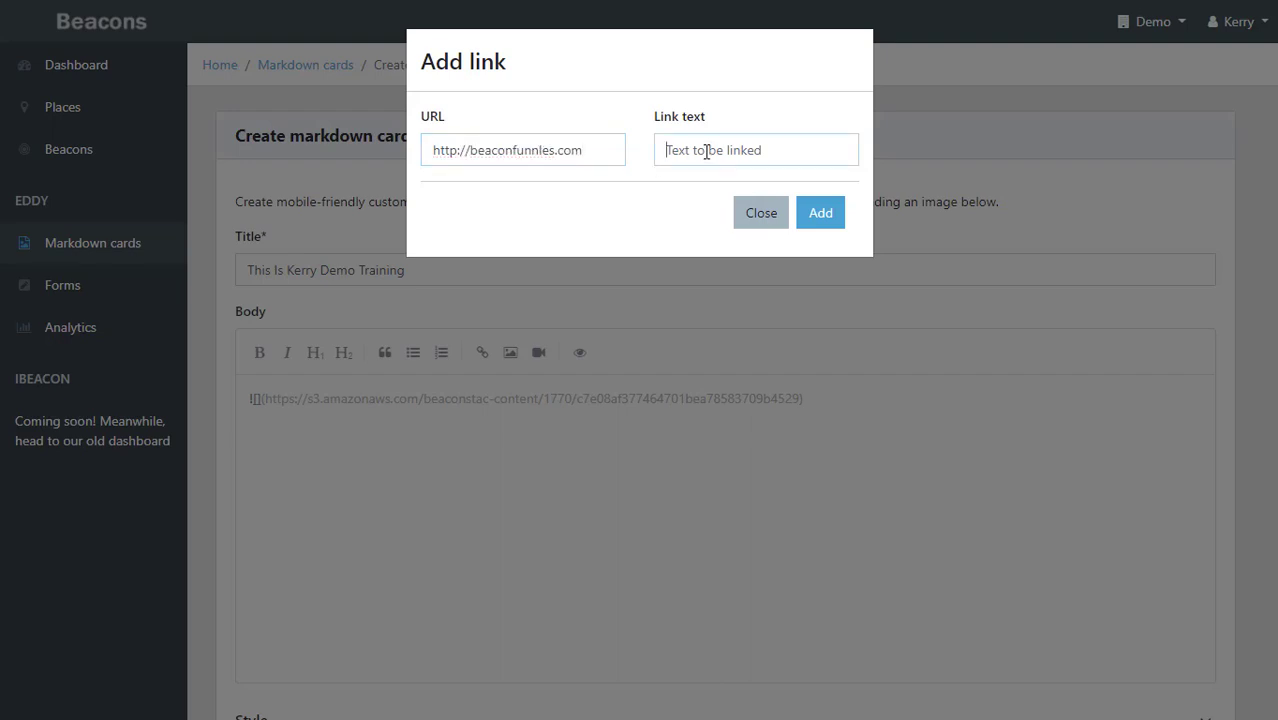
text(Click Here For Coupons)
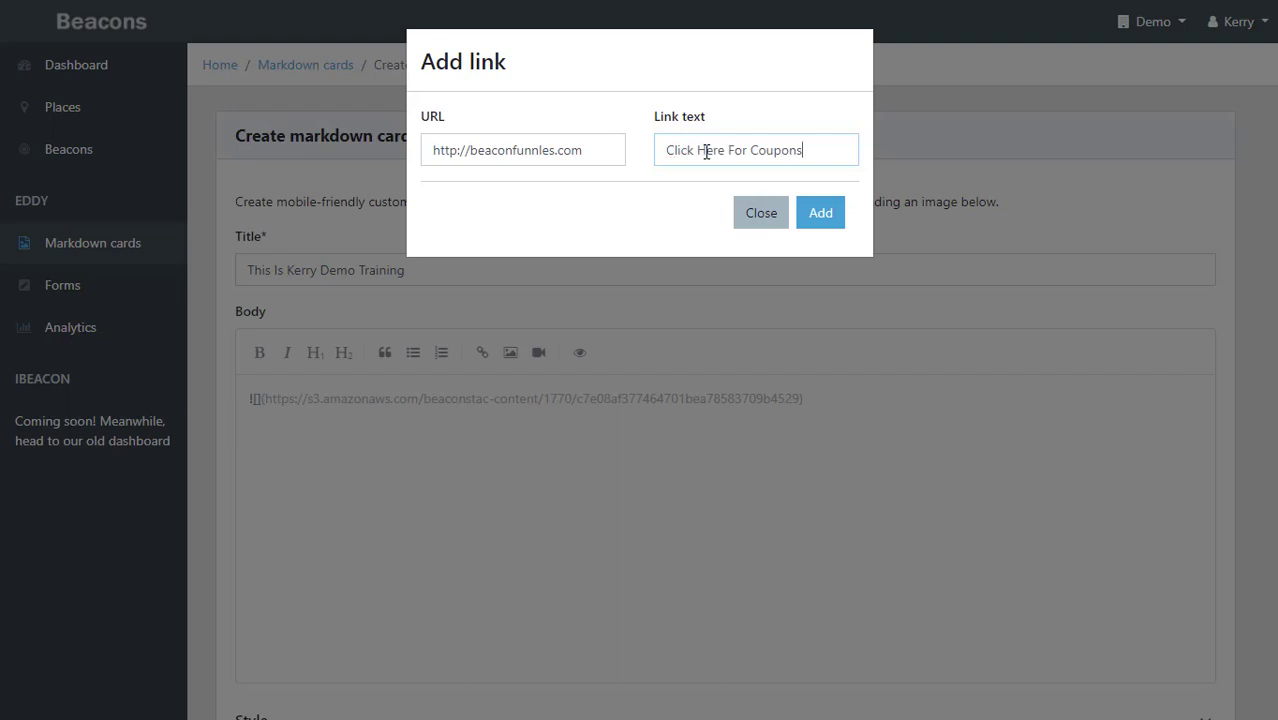
click(817, 210)
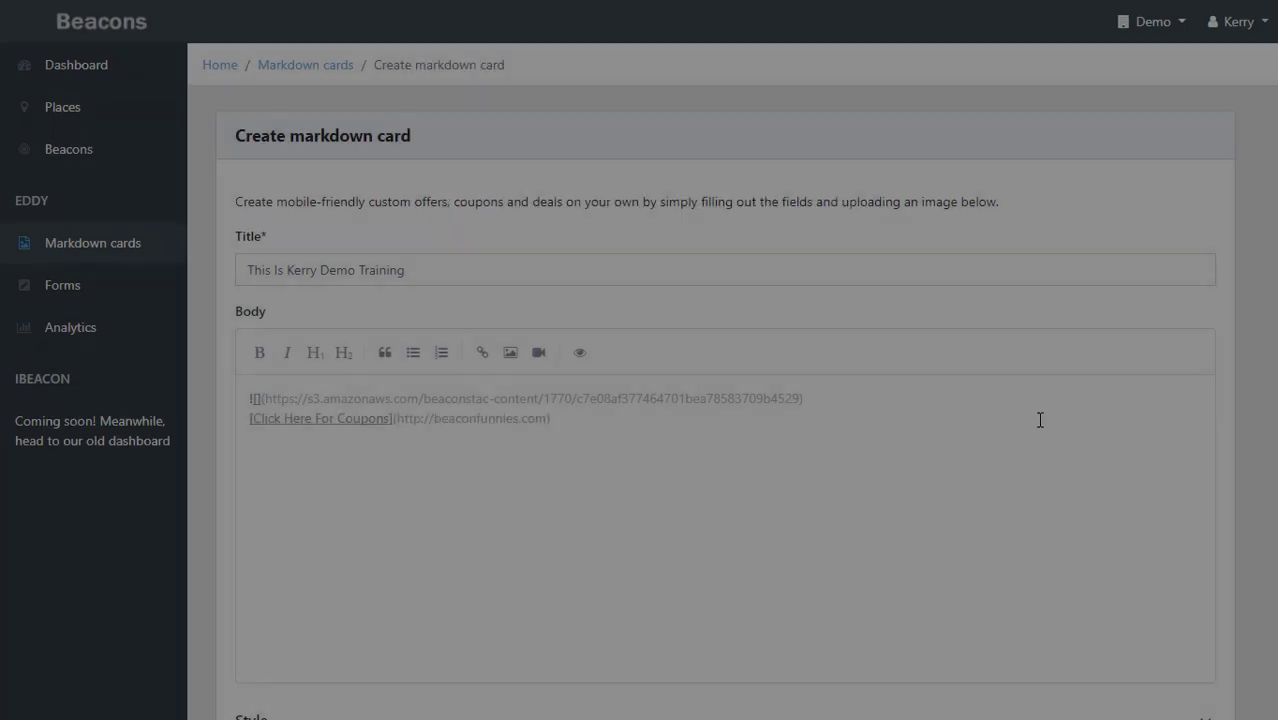
click(579, 352)
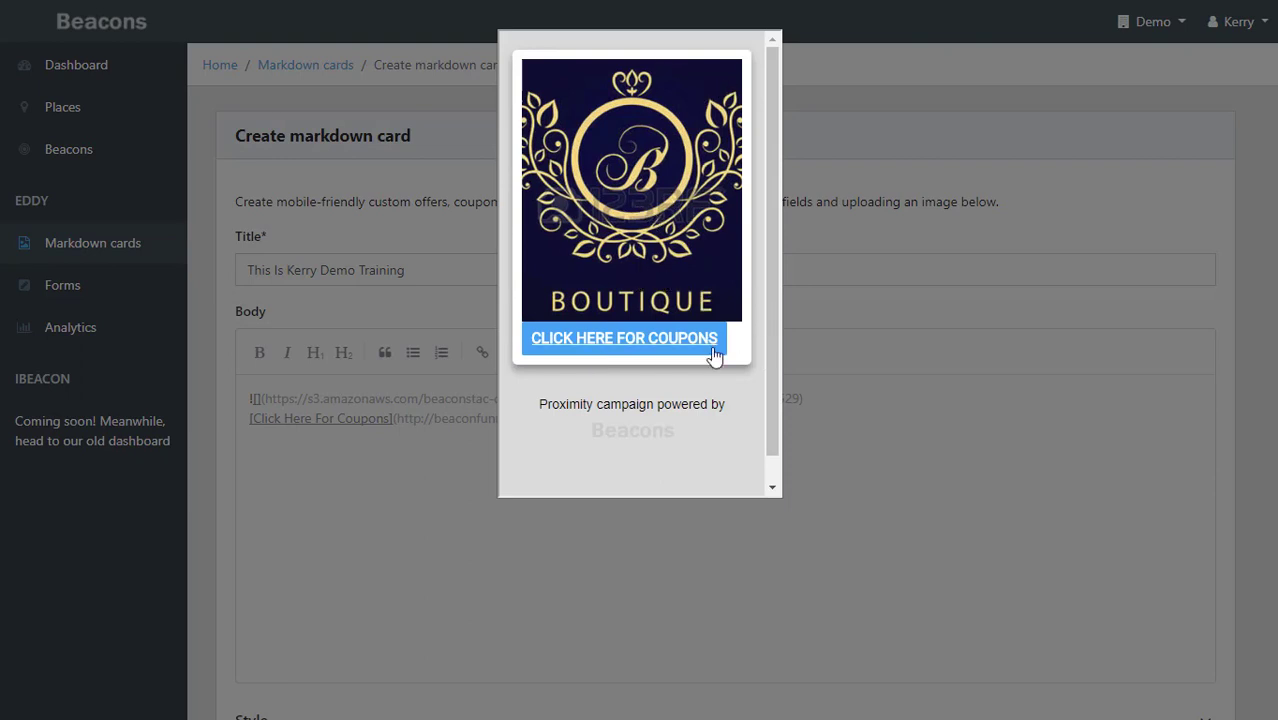
click(547, 648)
click(579, 352)
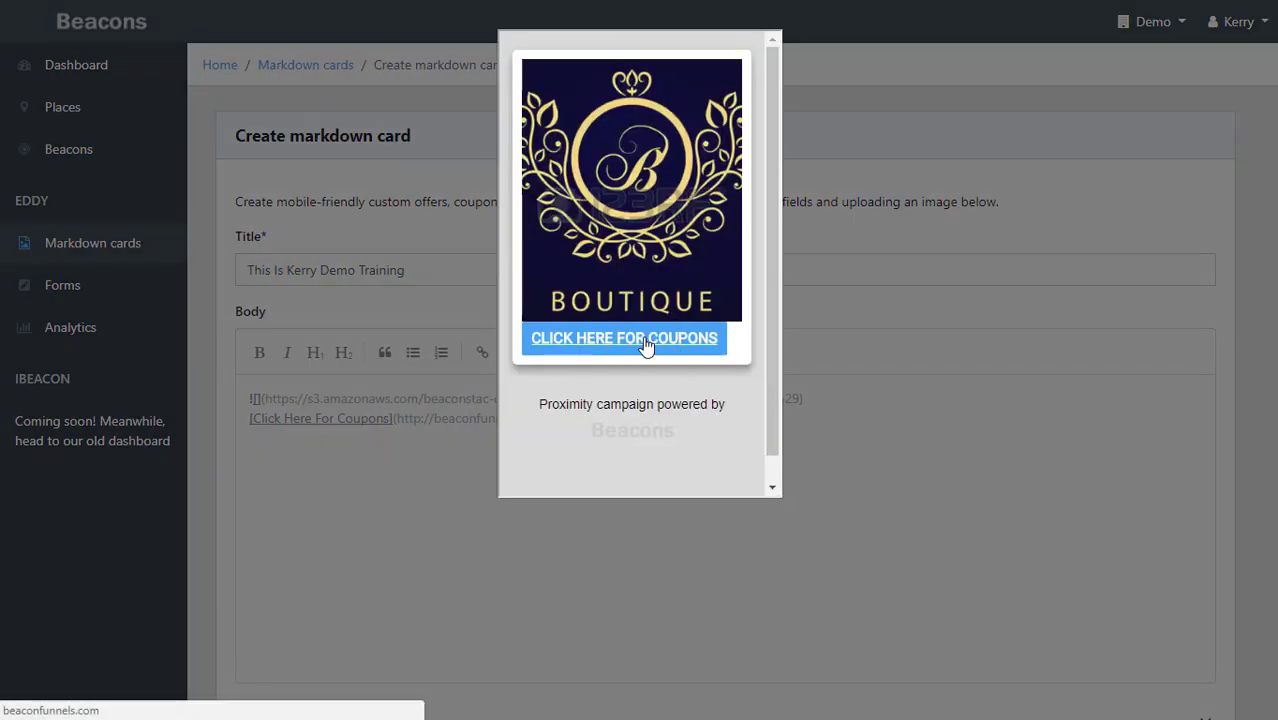
click(645, 346)
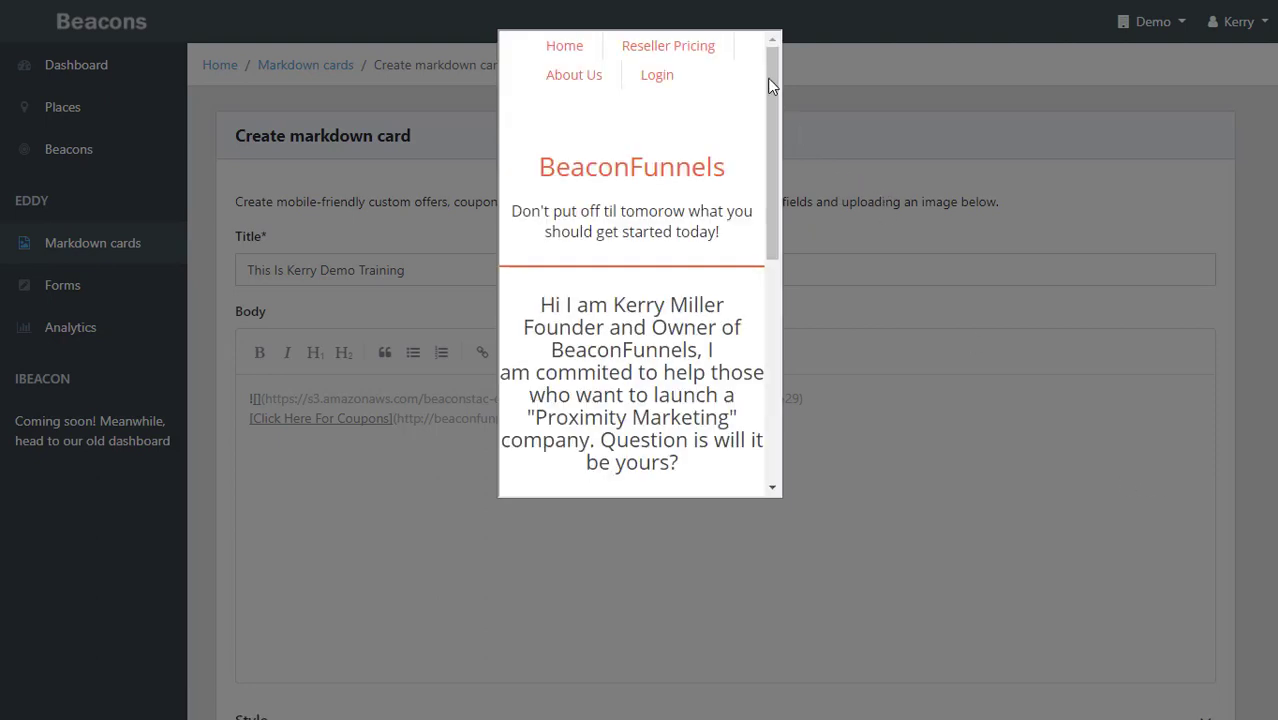
drag(770, 80, 770, 128)
click(966, 470)
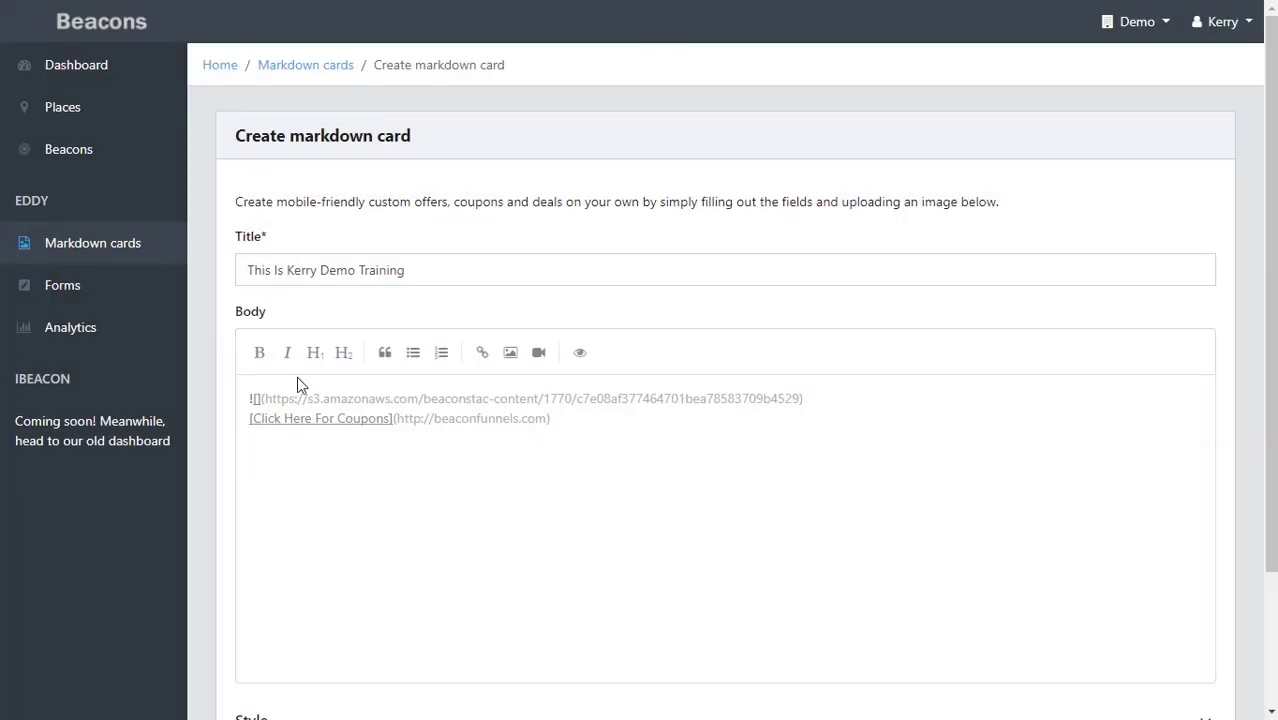
- Add the level-2 heading "This is our Special" below the coupon link and preview the card
click(344, 356)
text(THis is our Special)
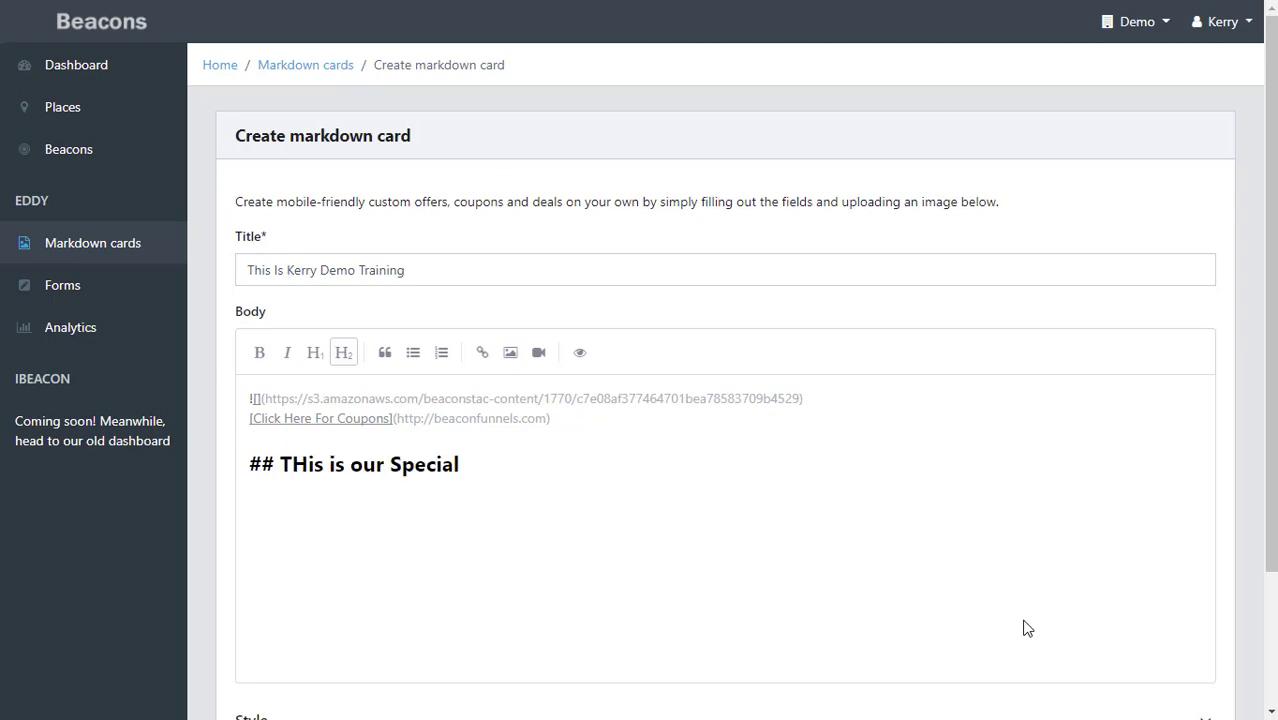
click(309, 464)
key(BackSpace)
text(h)
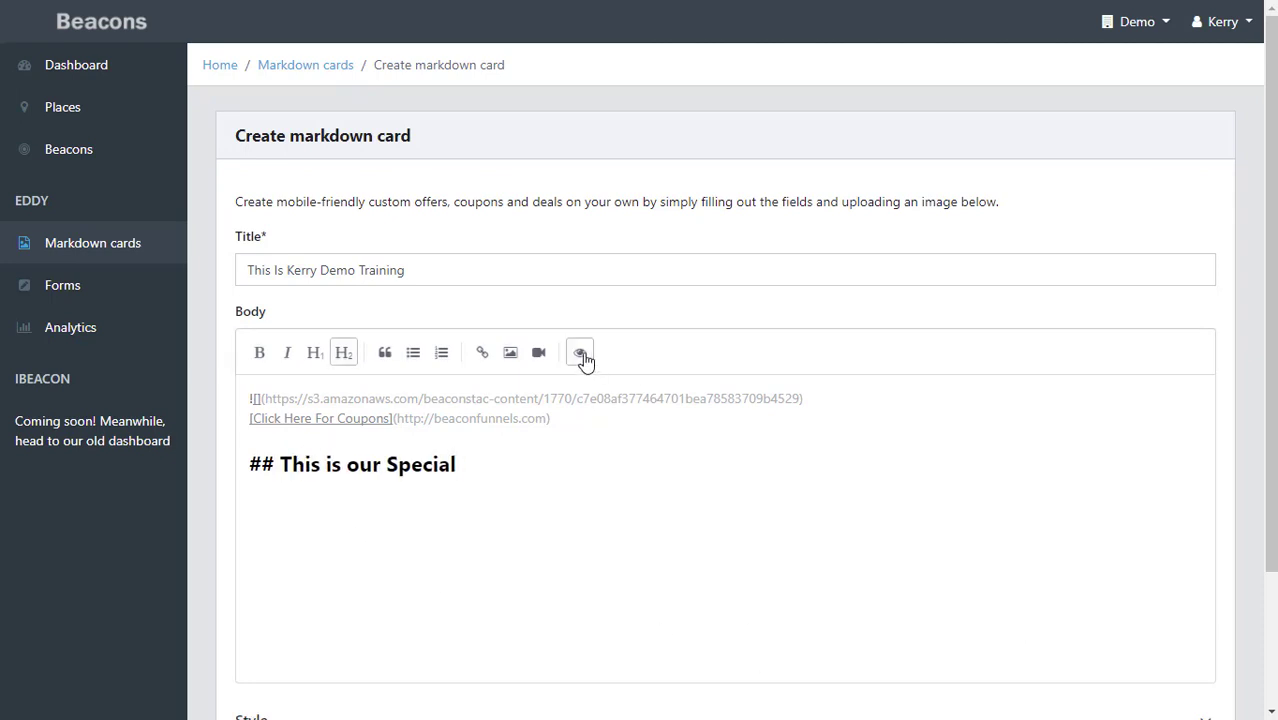
click(579, 352)
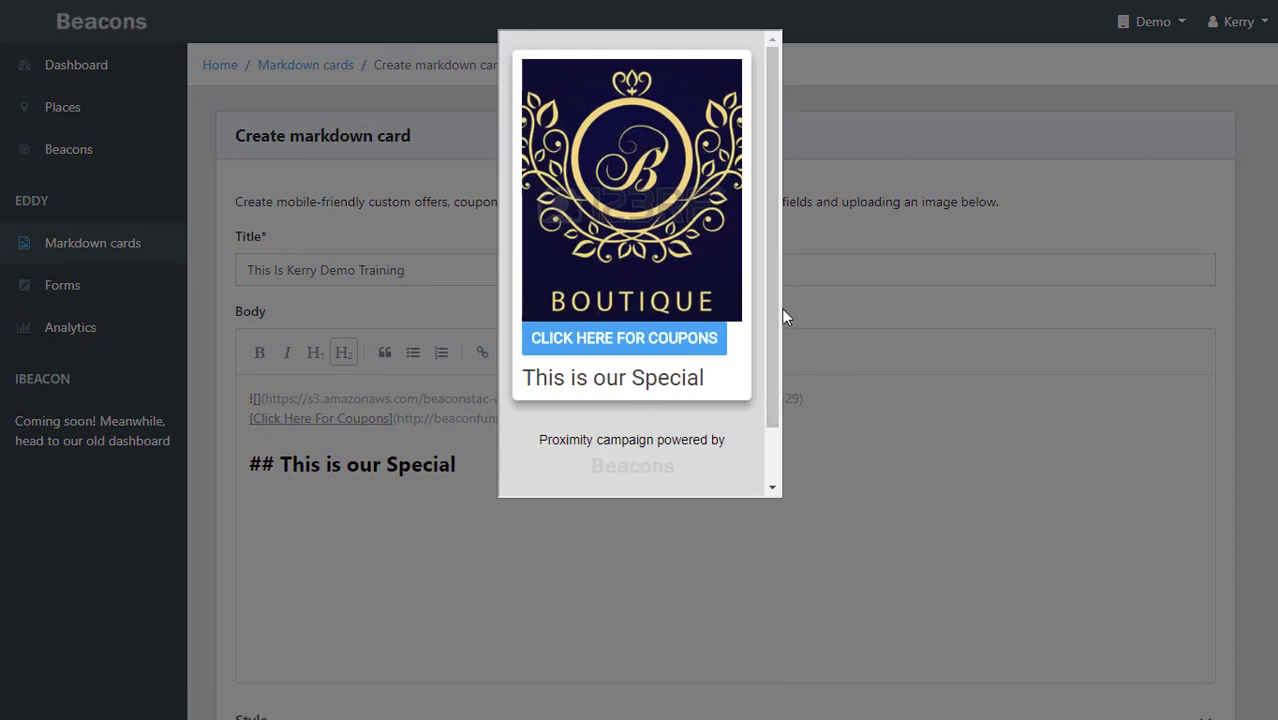
- Add the line "Get 25% off Today" under the special heading and preview the card
click(473, 464)
key(Return)
text(Get)
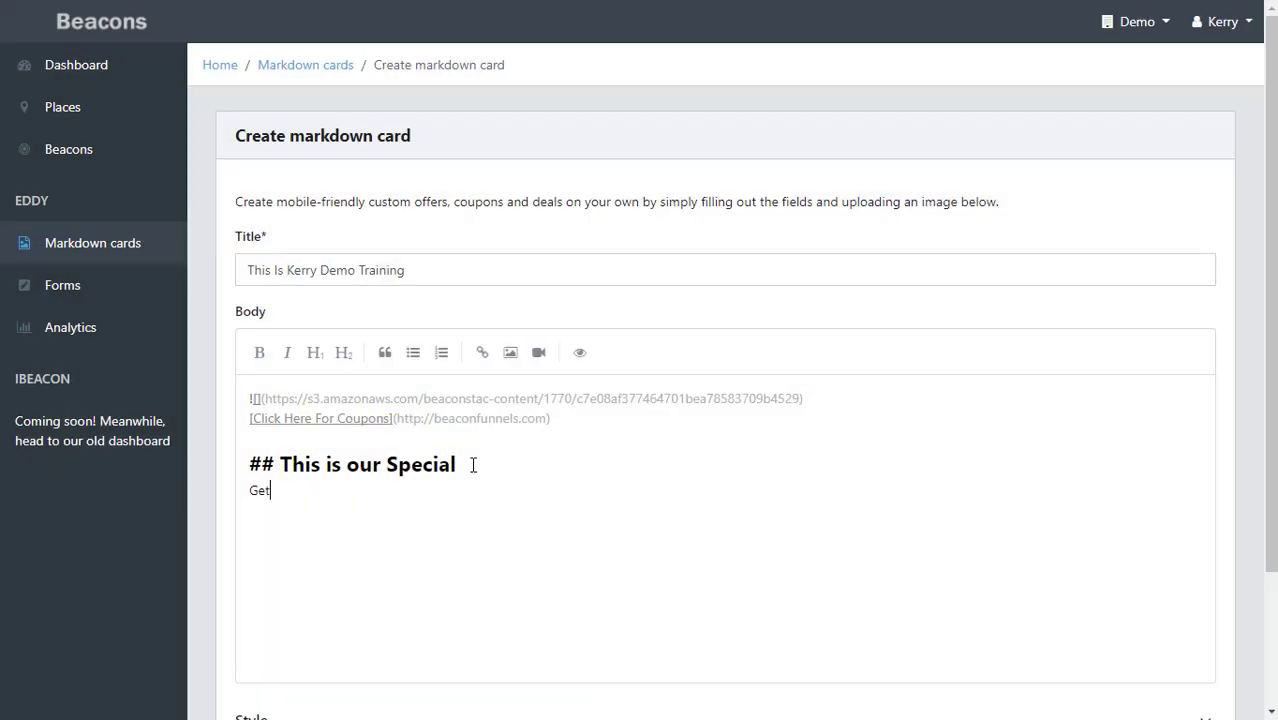
text( 25% off Today)
click(579, 352)
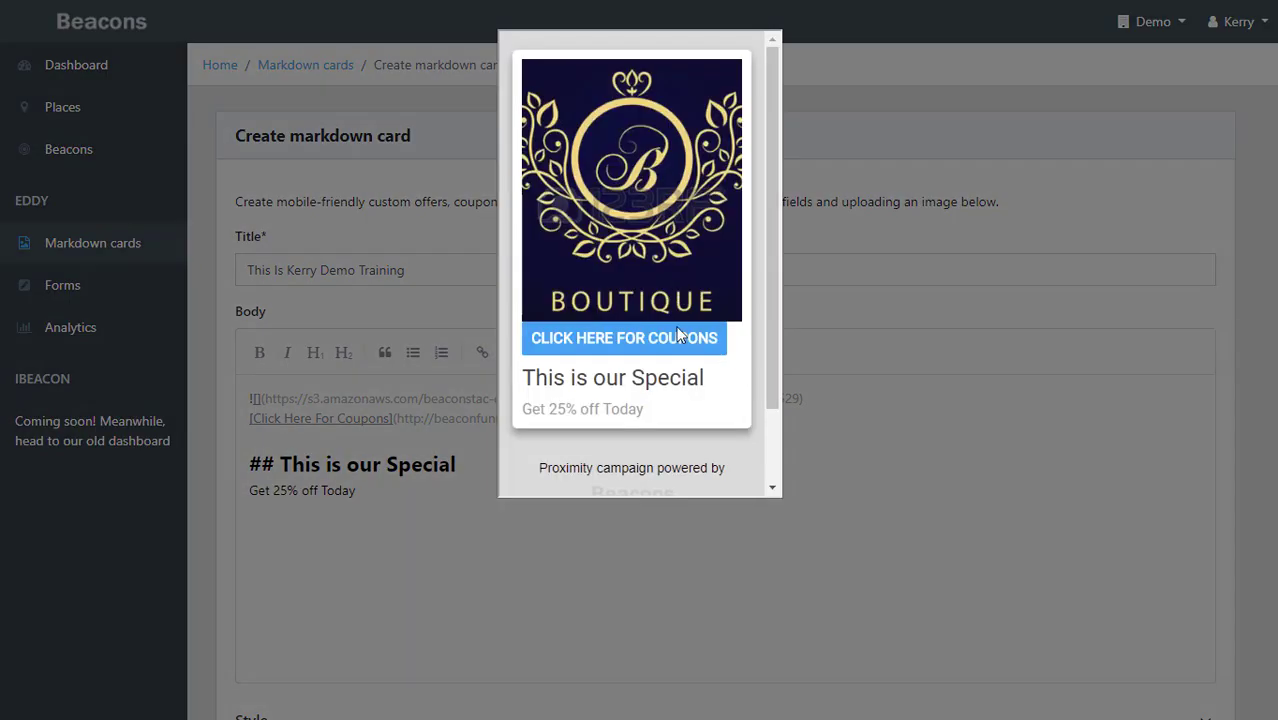
- Upload jeans.jpg below the 25% offer line, leaving a blank line between, and view it in the card preview
click(365, 491)
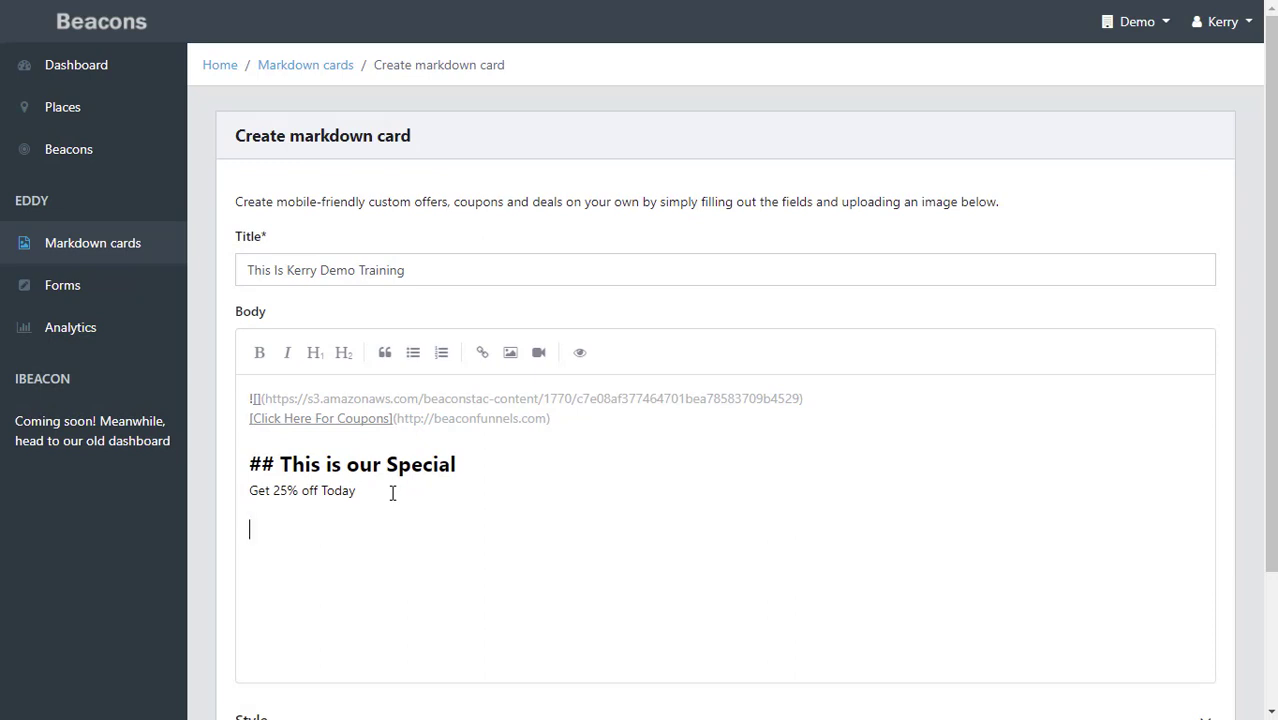
key(Return)
key(Return)
click(510, 352)
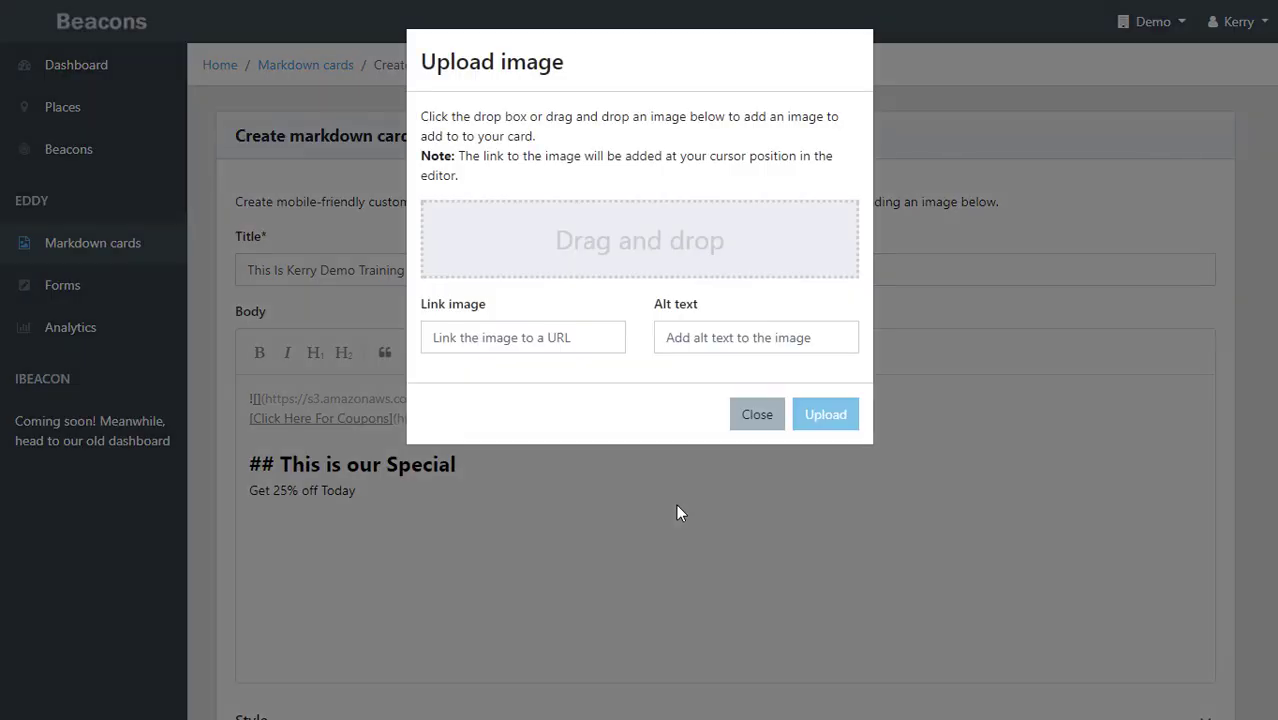
click(632, 254)
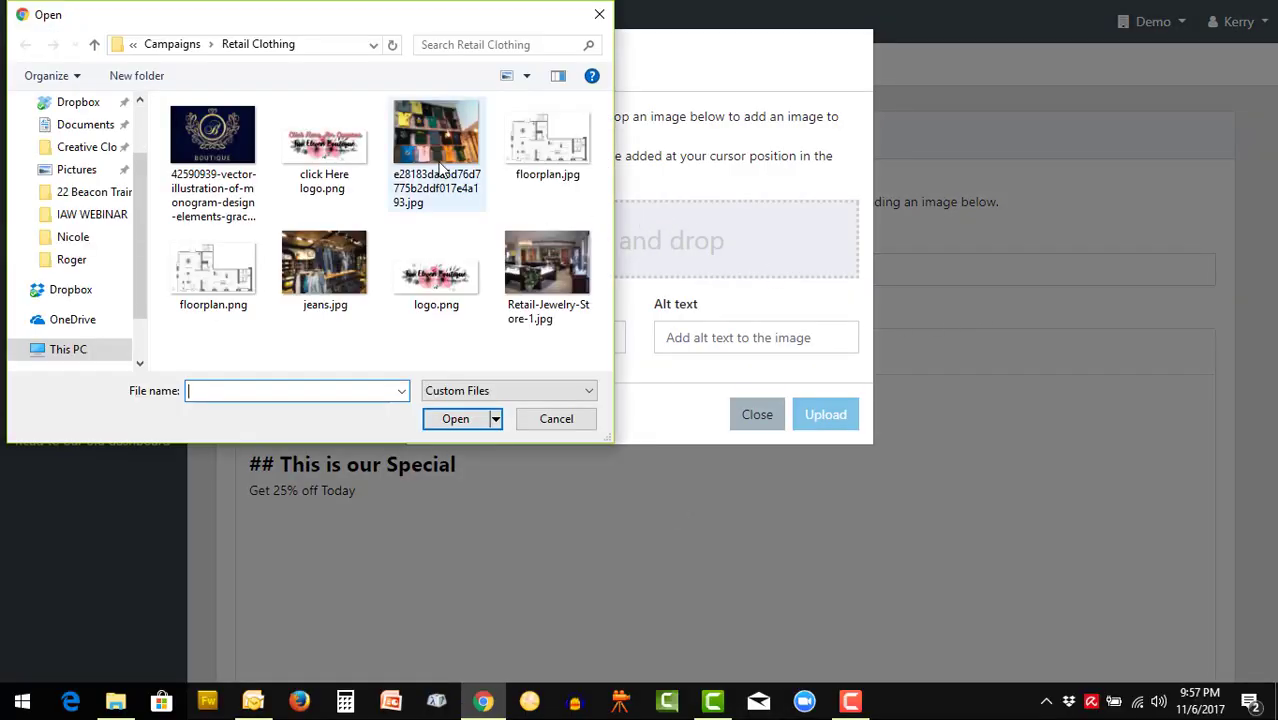
click(323, 268)
click(445, 420)
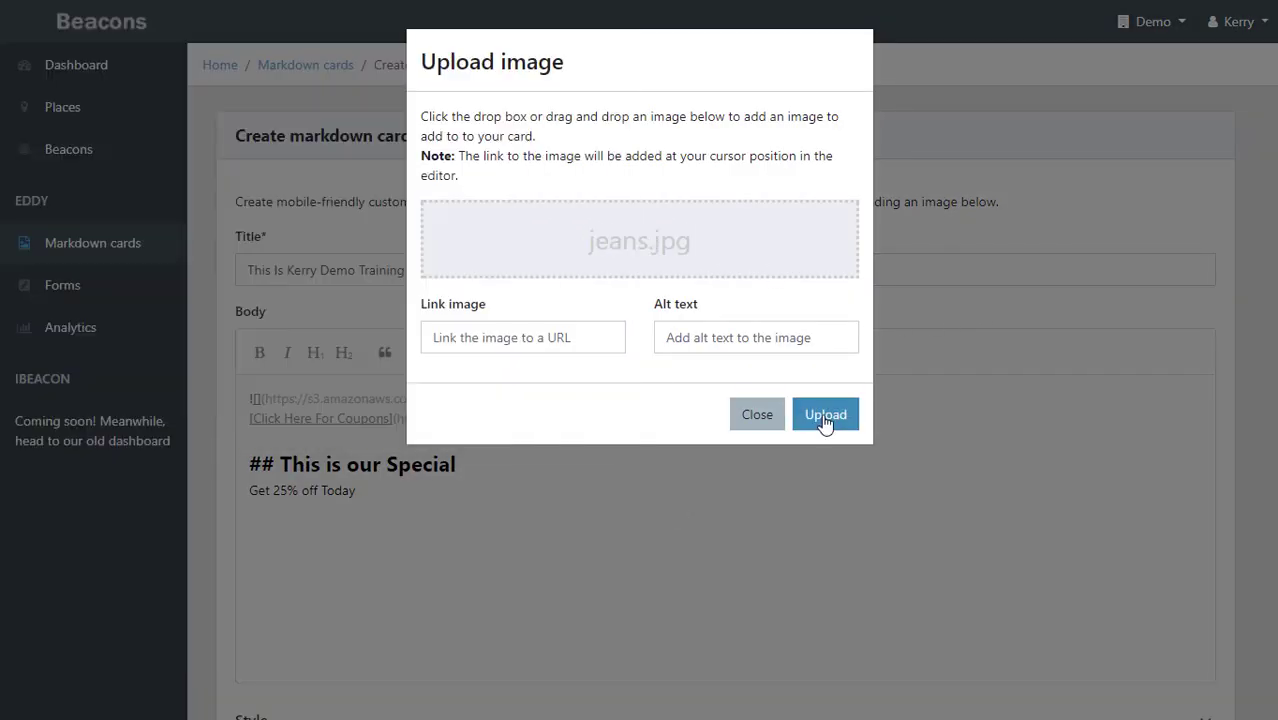
click(825, 420)
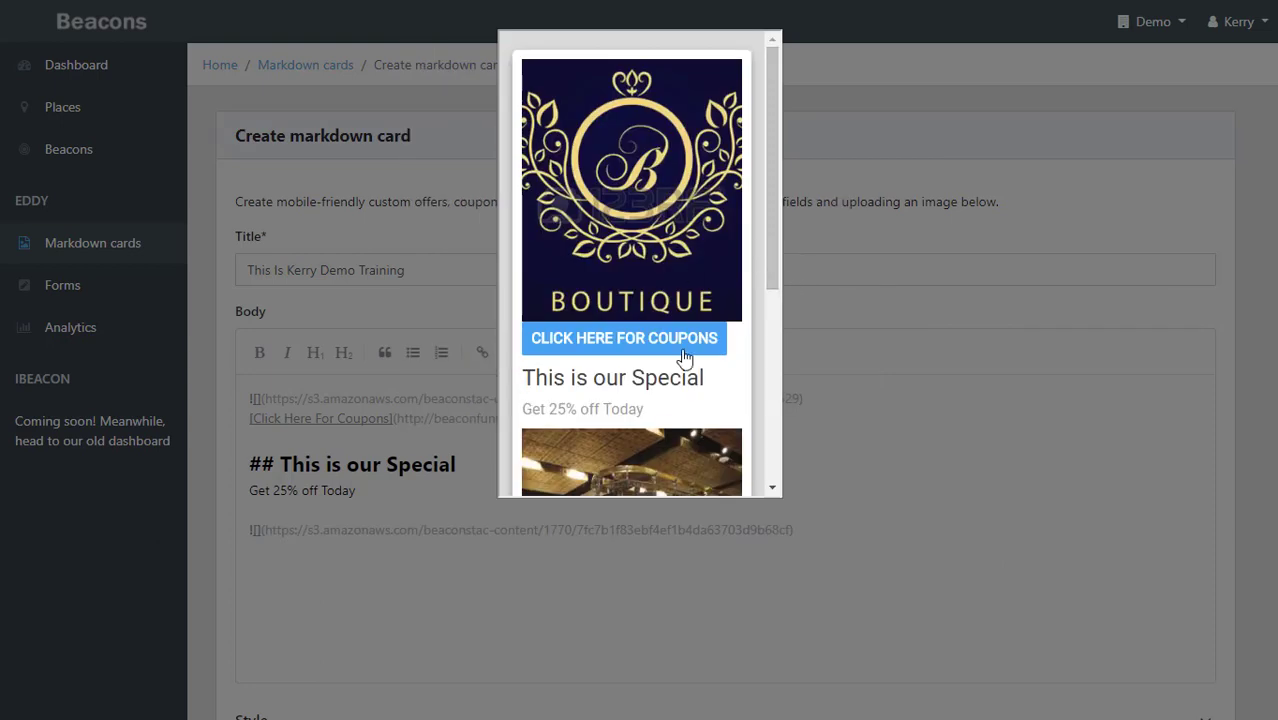
drag(773, 234, 756, 390)
- Add "Other bought this product when purchasing Jeans" as a level-2 heading below the jeans image and check it in the preview
click(963, 532)
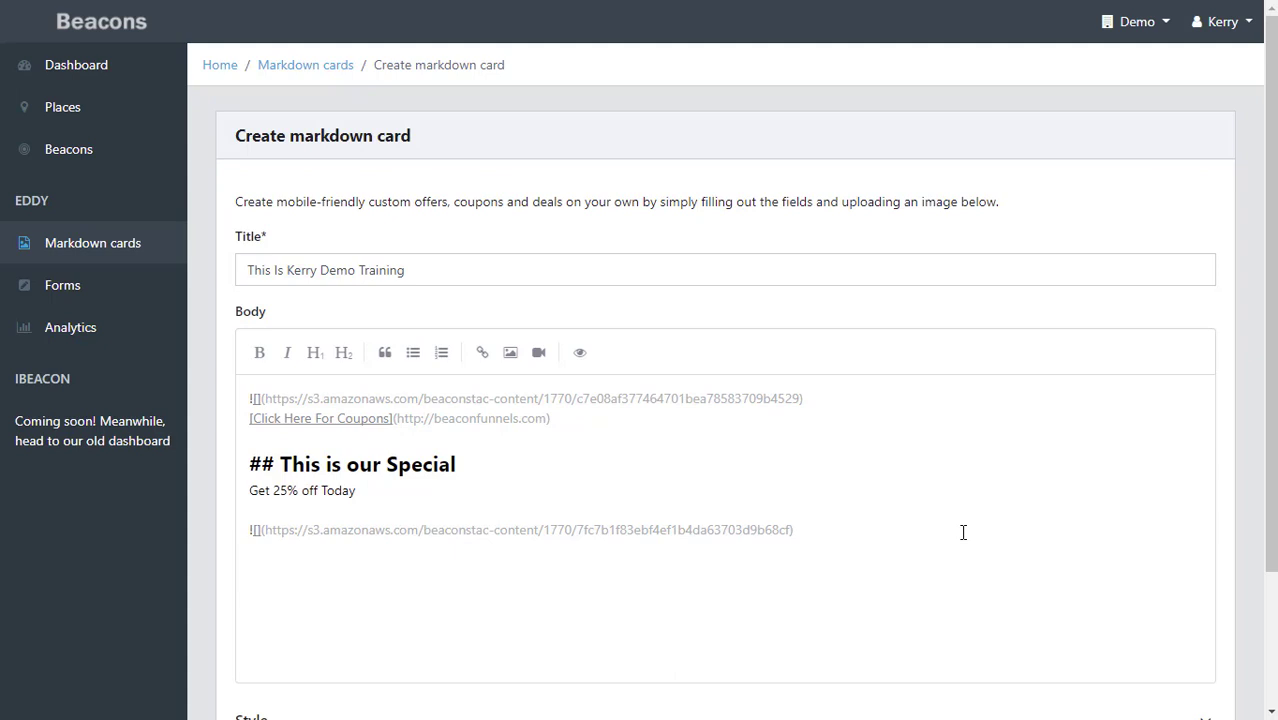
text(ther biut this when purchasing Jeans)
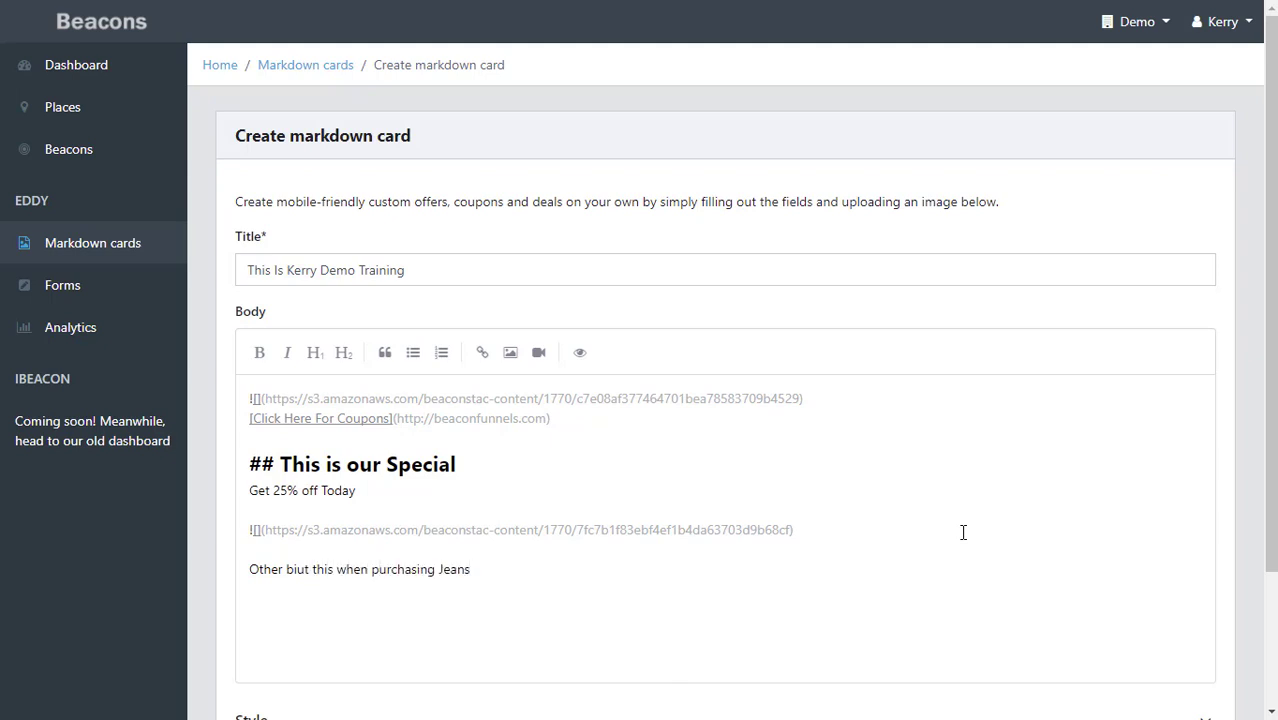
click(551, 567)
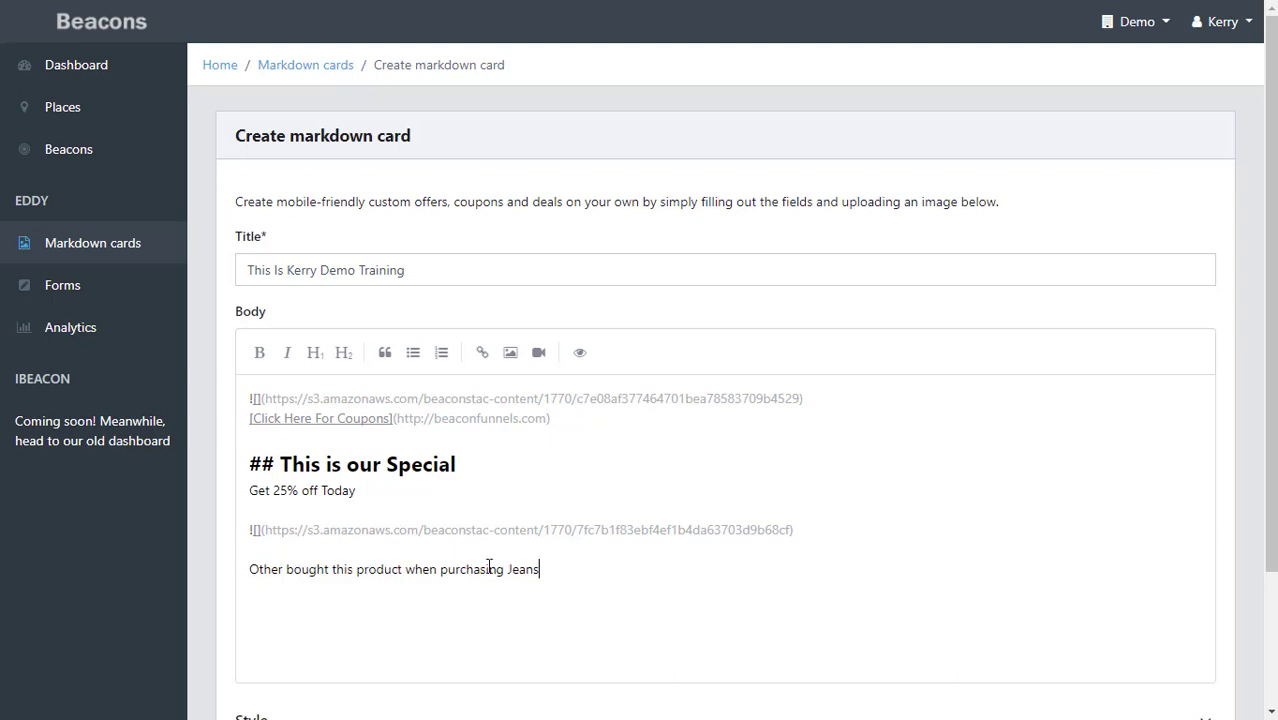
drag(541, 569, 240, 583)
click(343, 352)
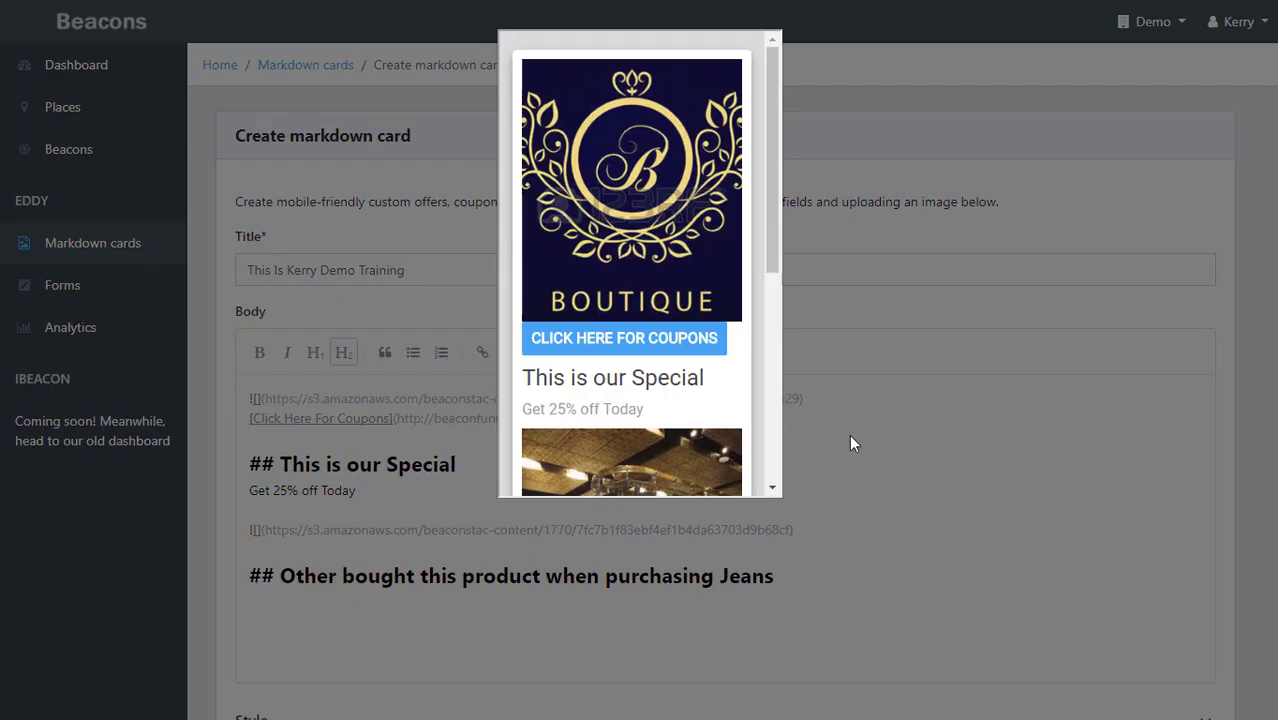
drag(776, 241, 774, 420)
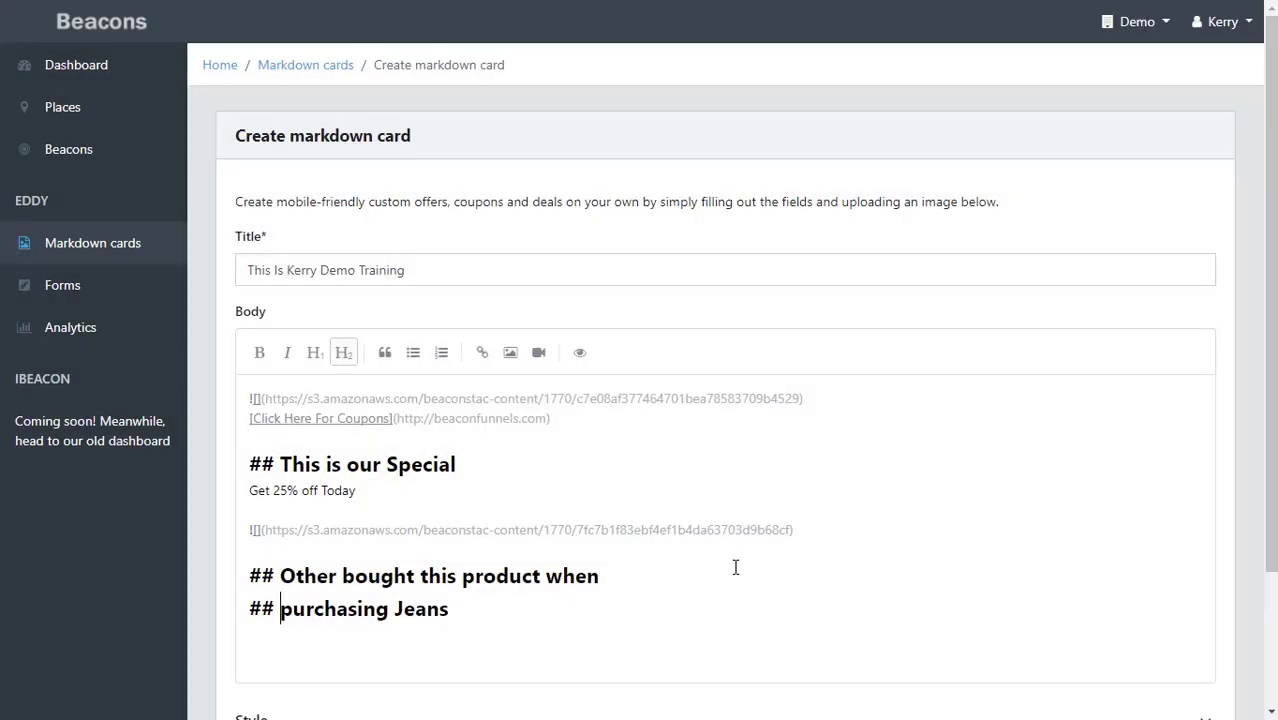
- Review the card preview down to the heading about purchasing Jeans and remove that heading from the body
click(579, 352)
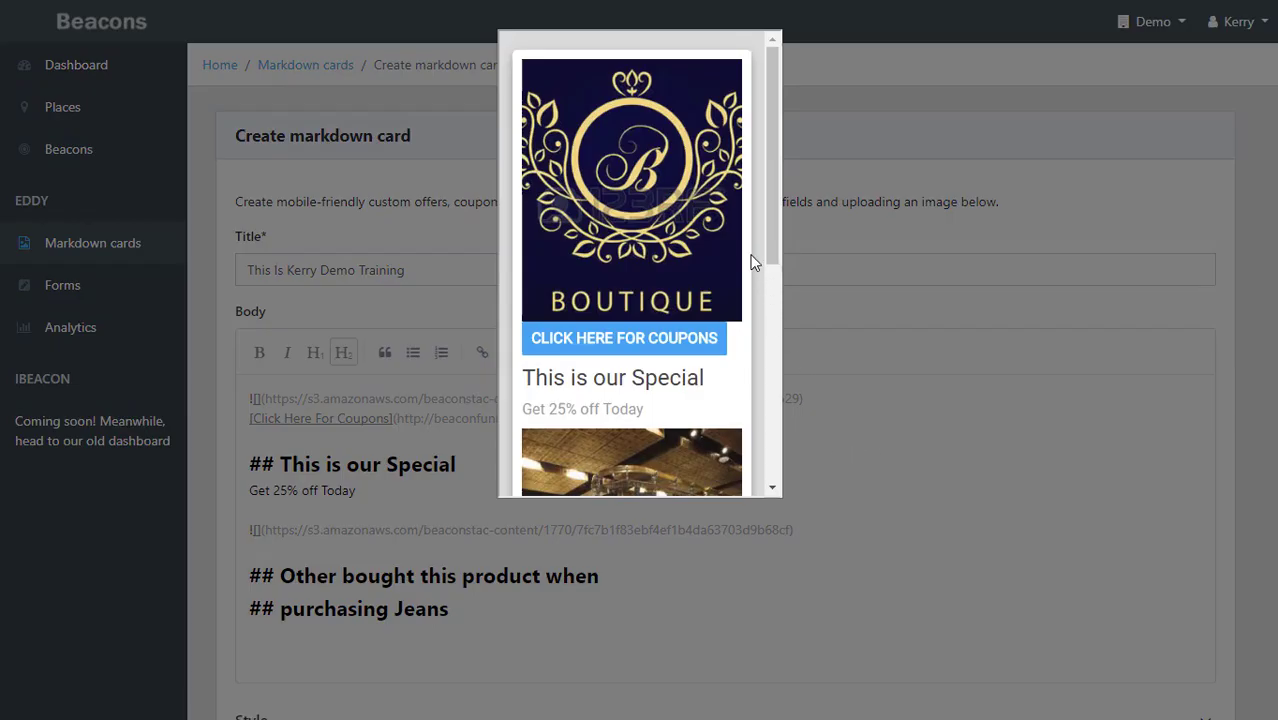
drag(765, 240, 772, 413)
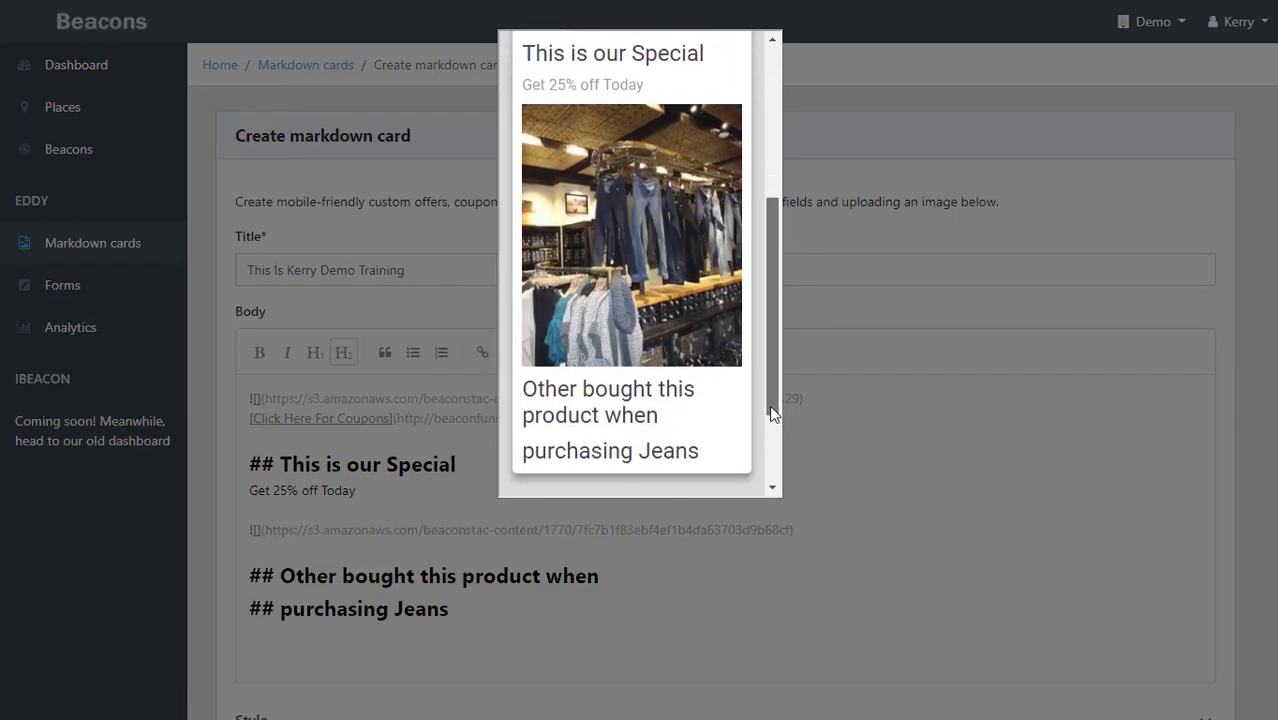
scroll(769, 412, down, 1)
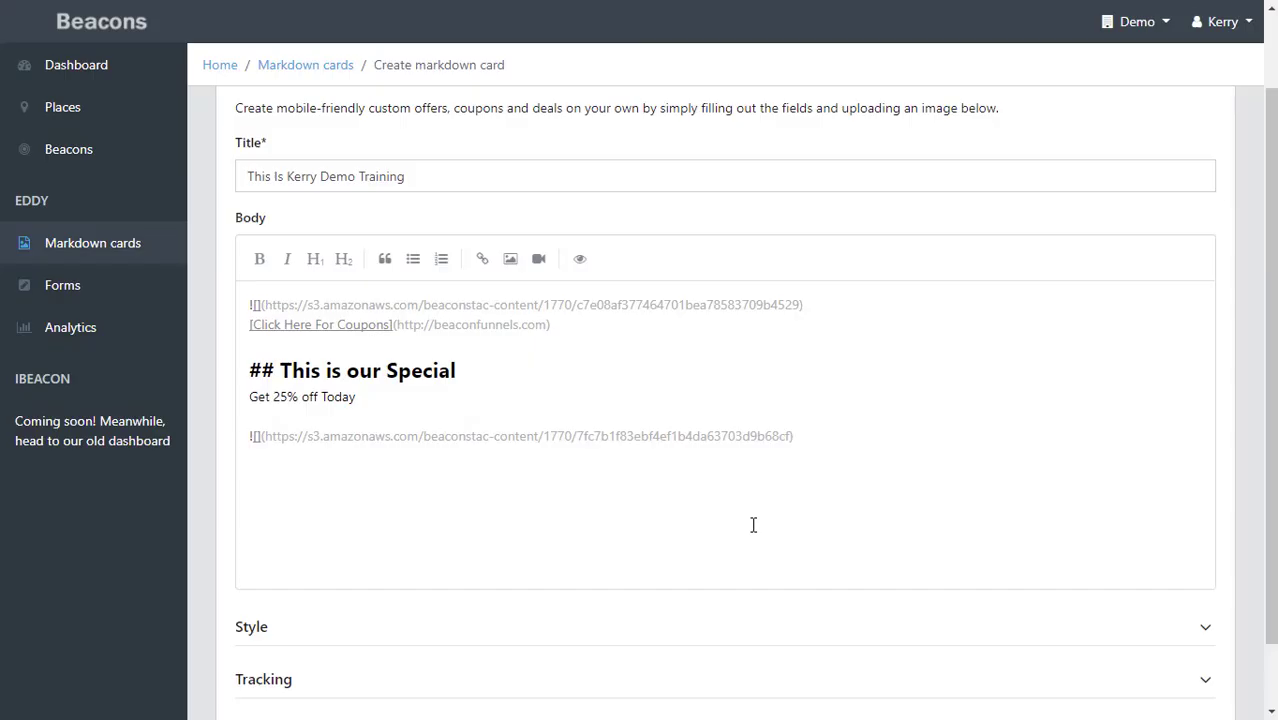
- Upload e28183daa5d76d7775b2ddf017e4a193.jpg below the jeans image and check it in the card preview
click(512, 274)
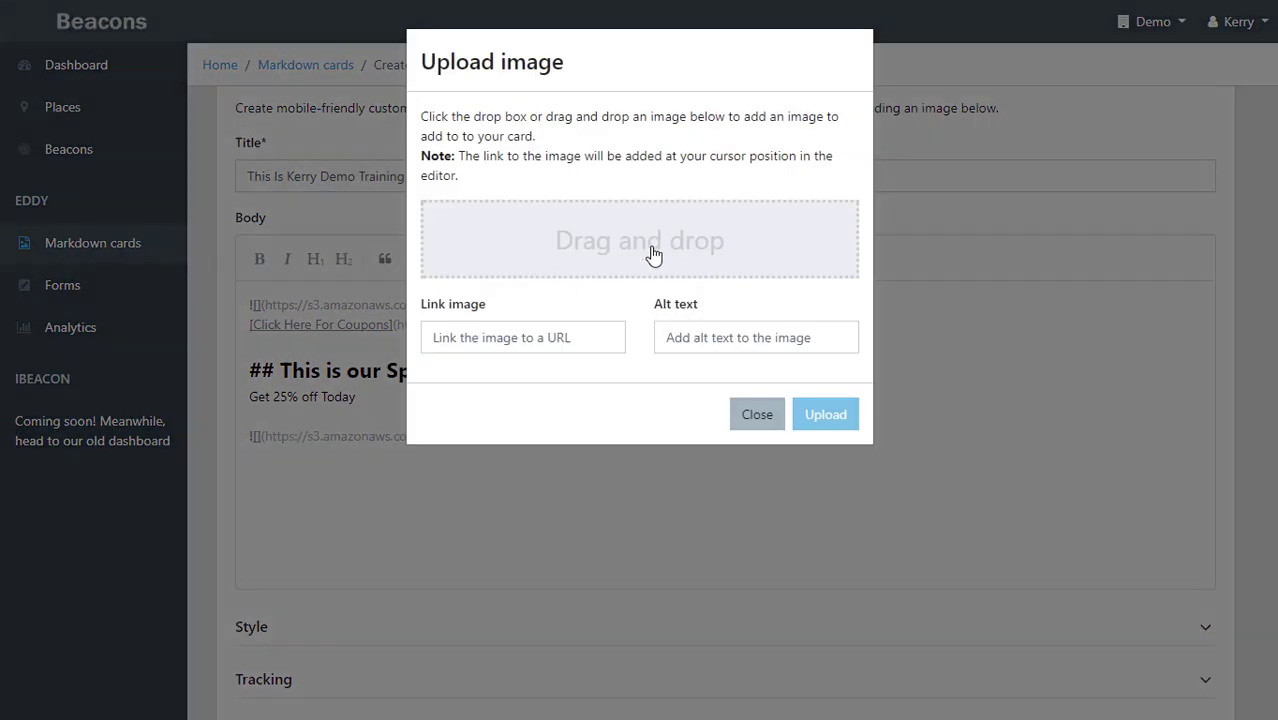
click(436, 150)
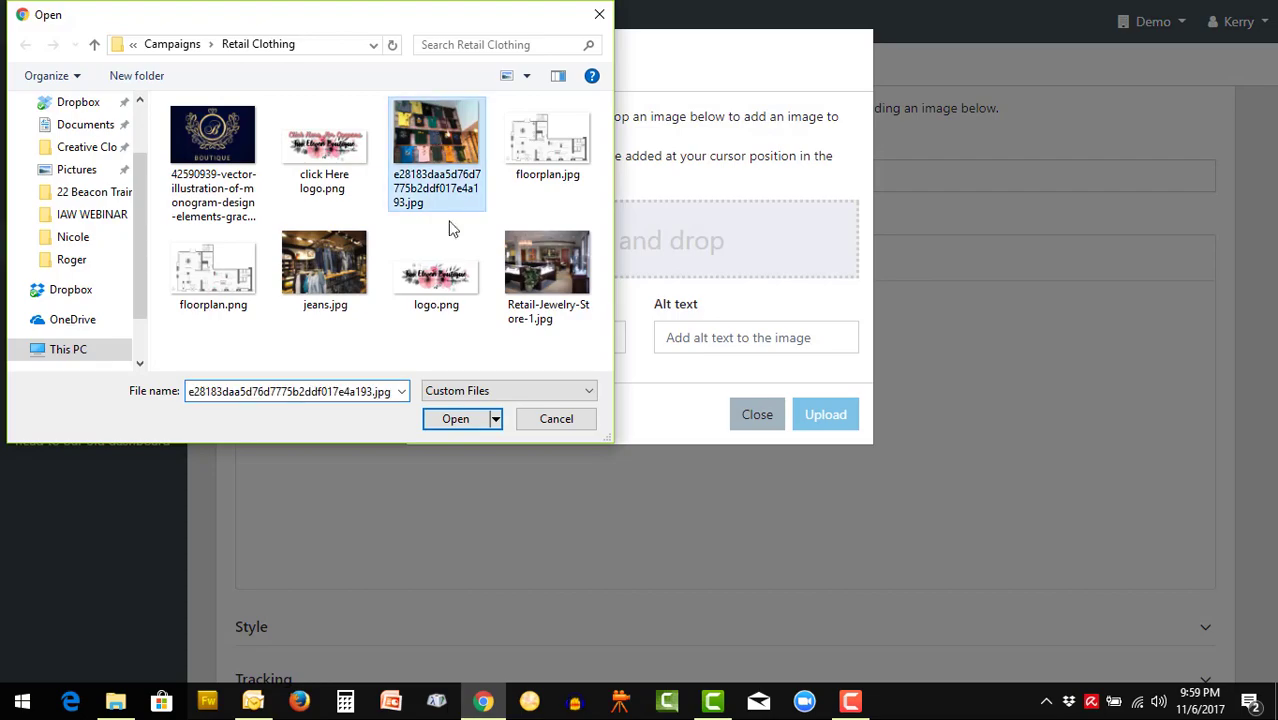
click(455, 419)
key(Delete)
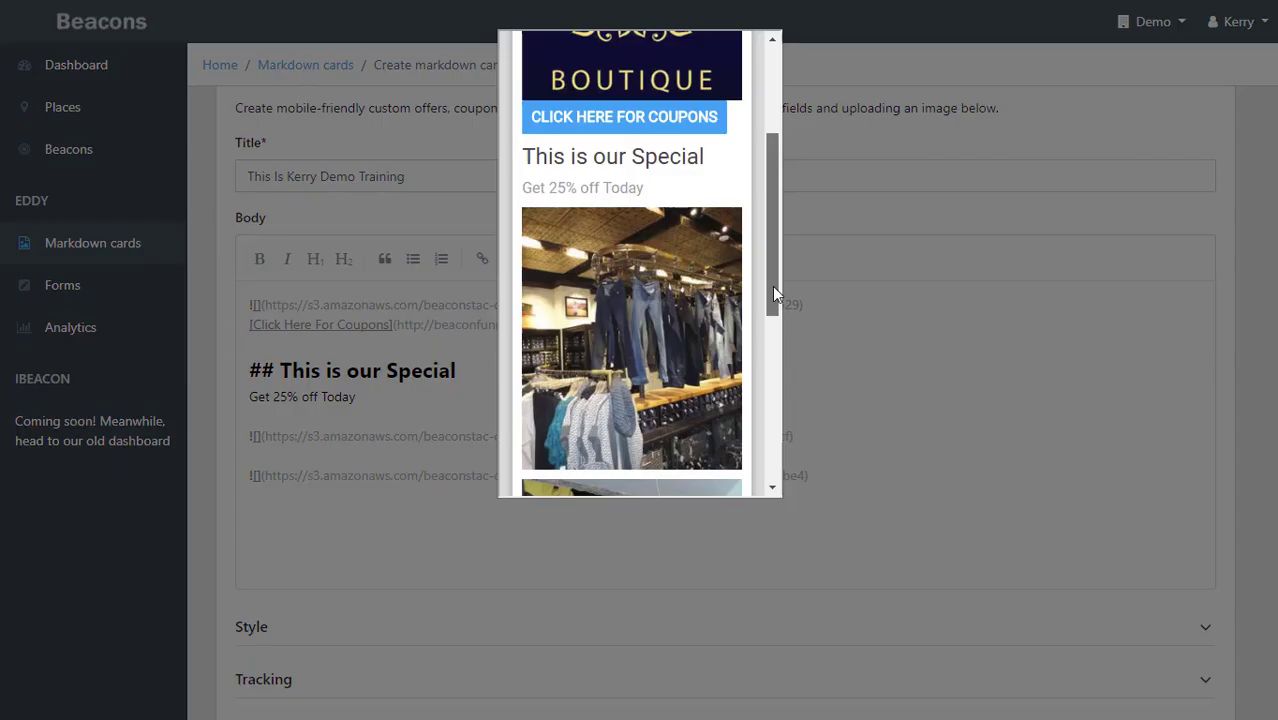
drag(772, 287, 778, 485)
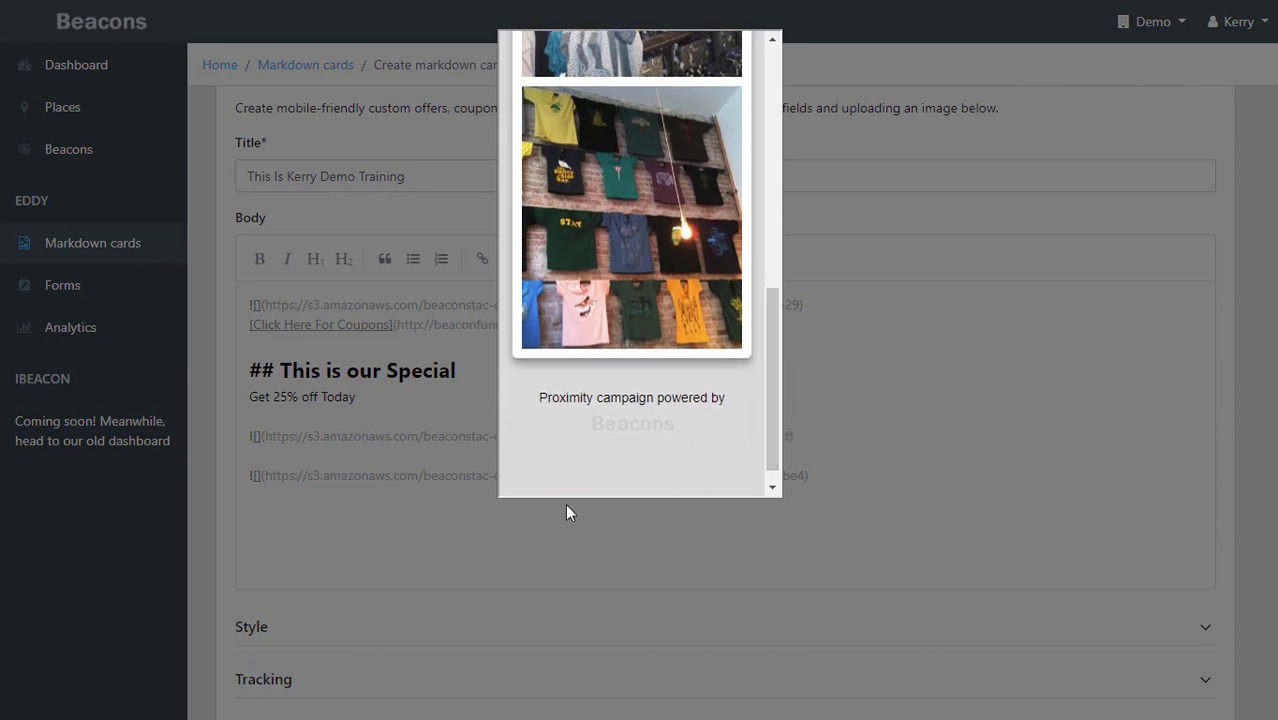
click(488, 506)
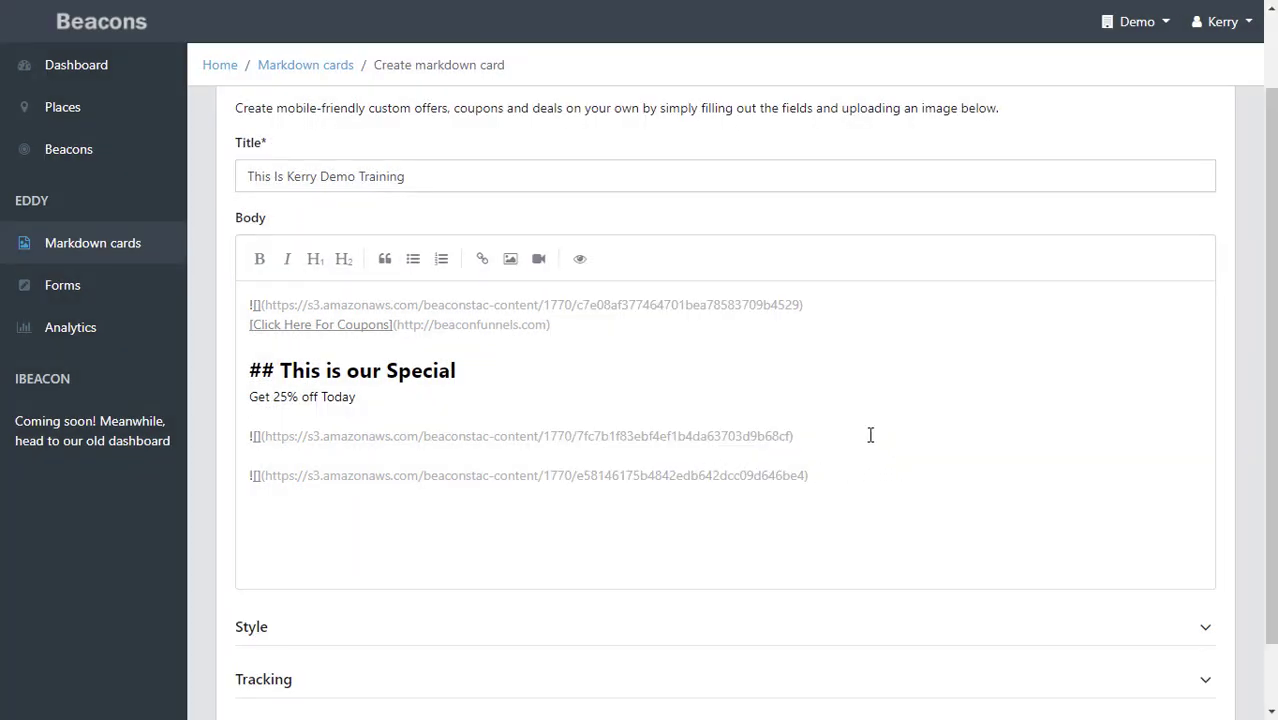
- Upload "click Here logo.png" as the last image in the card body and check it in the card preview
scroll(866, 440, down, 2)
click(819, 397)
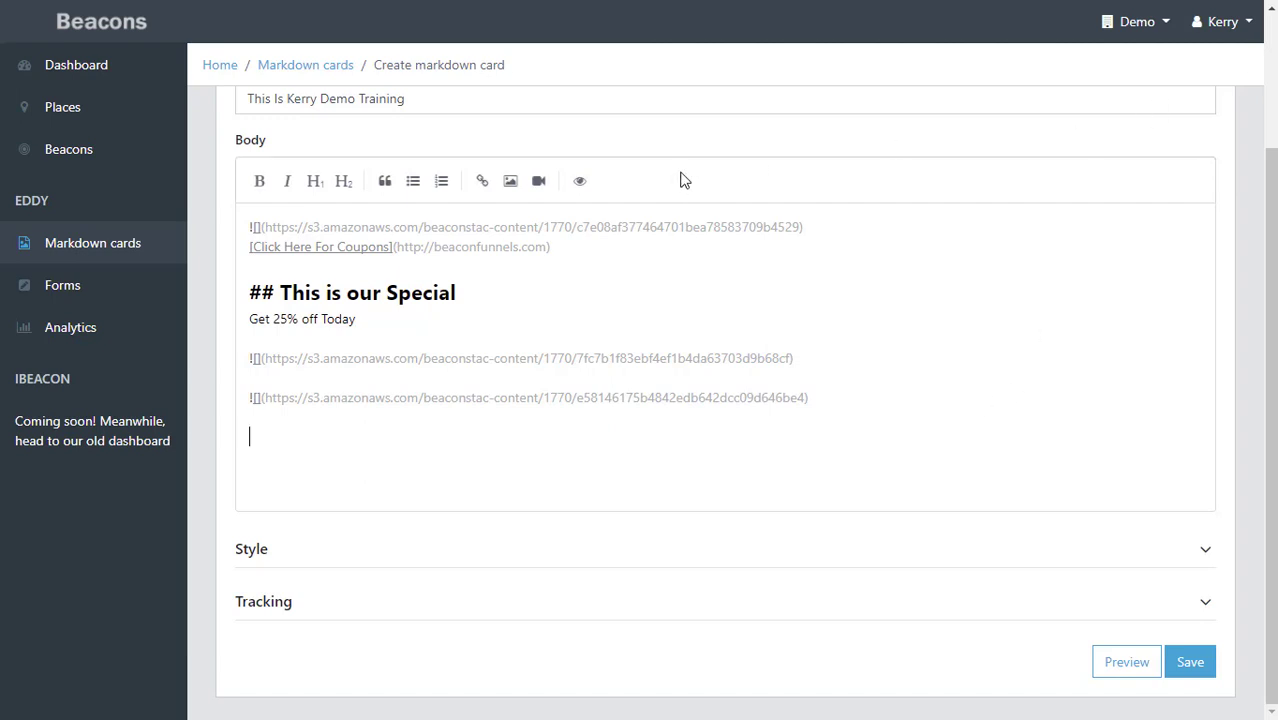
click(510, 181)
click(567, 241)
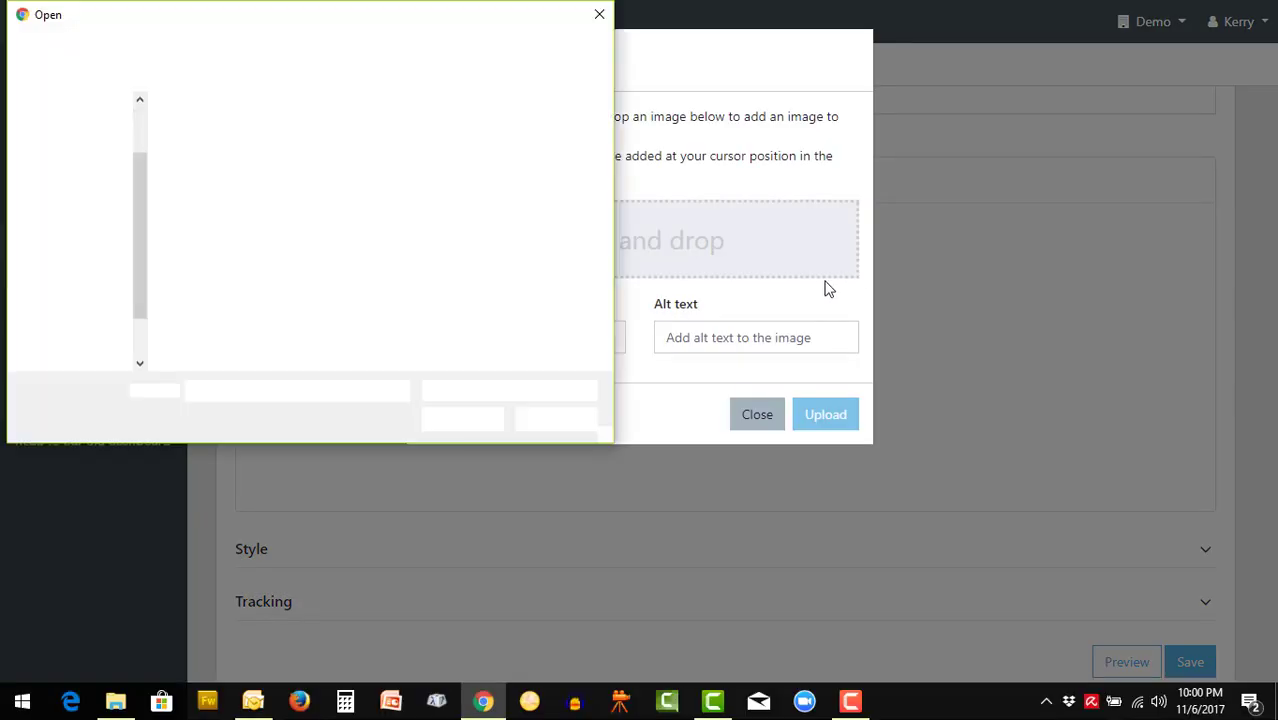
click(330, 145)
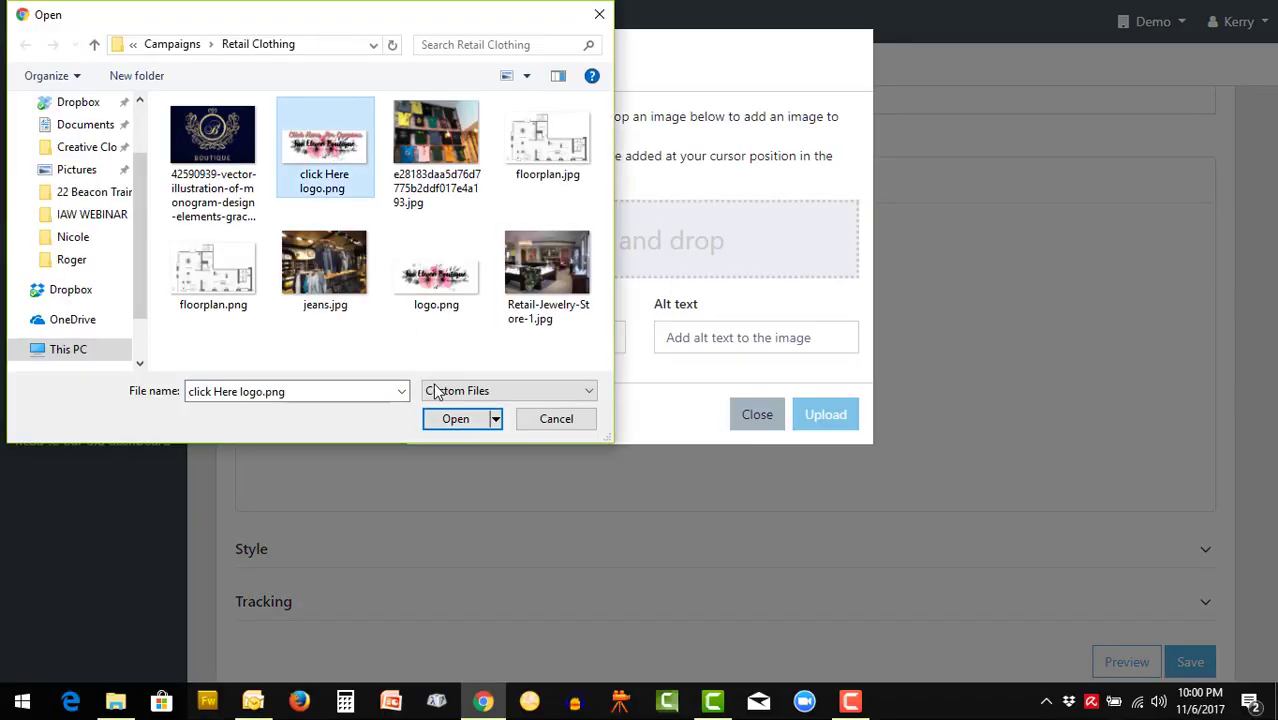
click(455, 419)
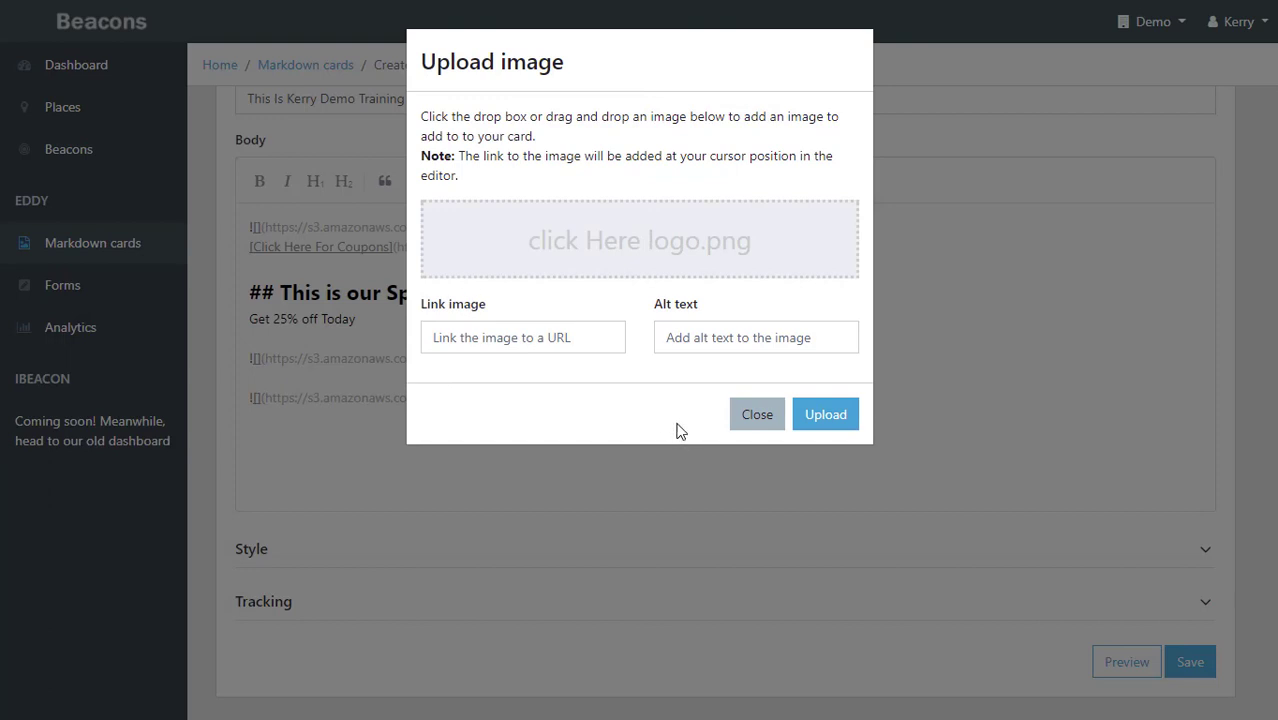
click(845, 420)
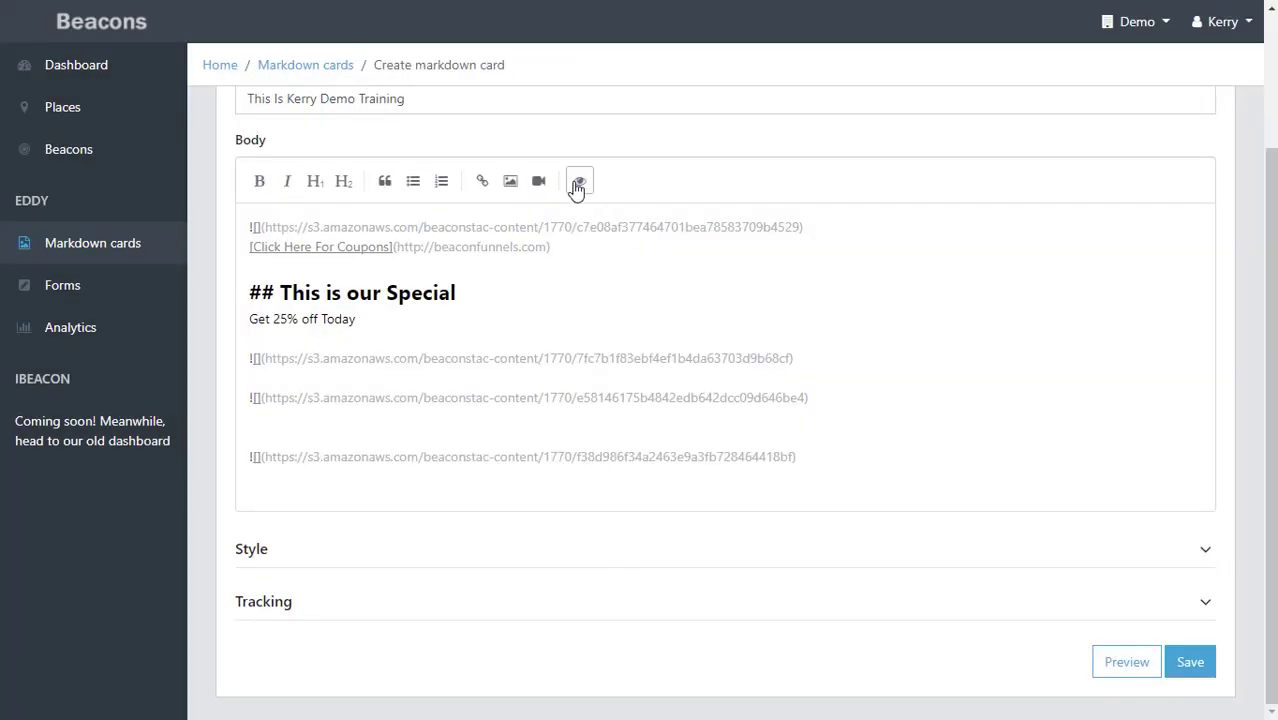
click(573, 182)
scroll(633, 305, down, 8)
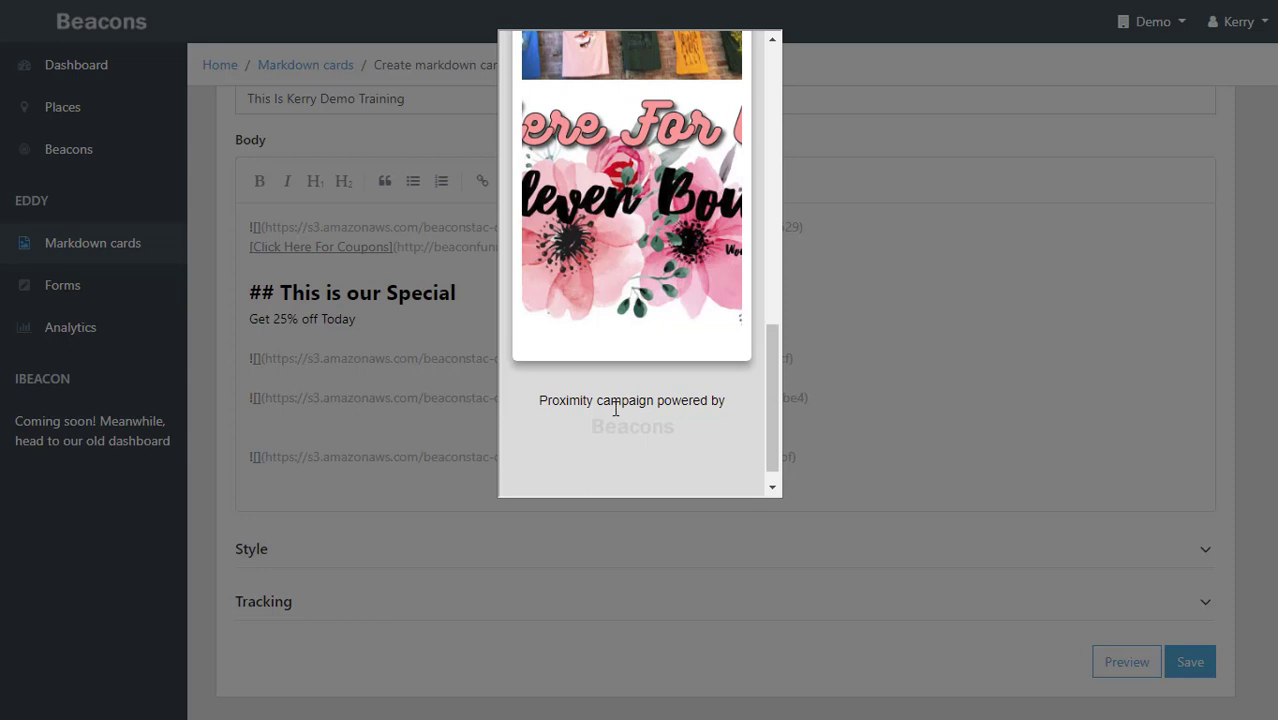
click(936, 412)
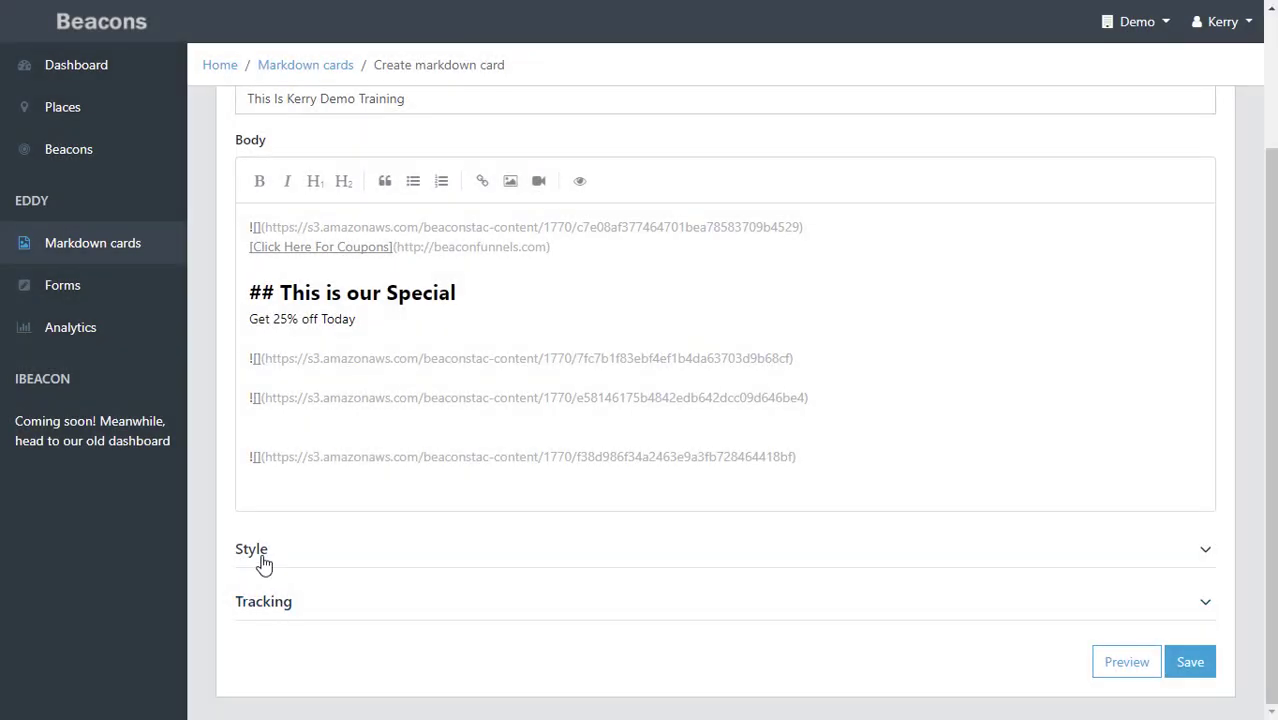
- Add custom CSS giving img a min-height of 0 and a max-height of none, and review the images in the card preview
click(434, 562)
scroll(417, 524, down, 2)
click(450, 541)
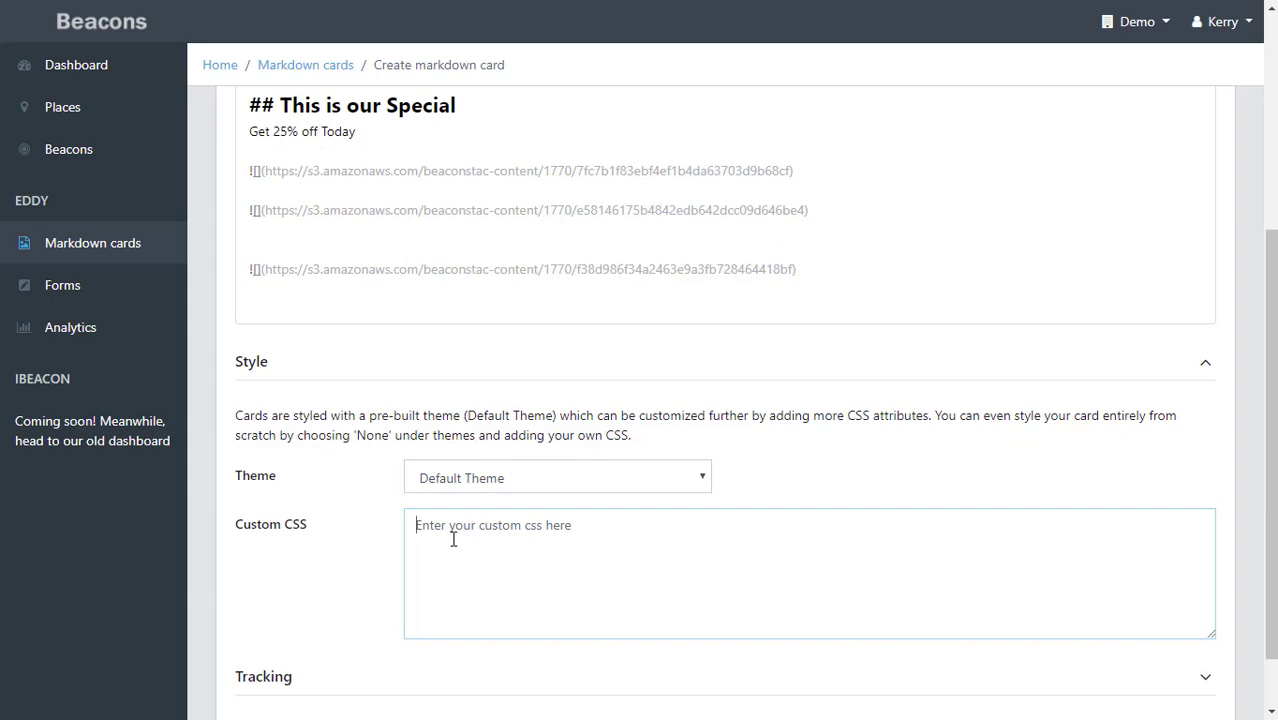
text(img {   min-height: 0;   max-height: none; })
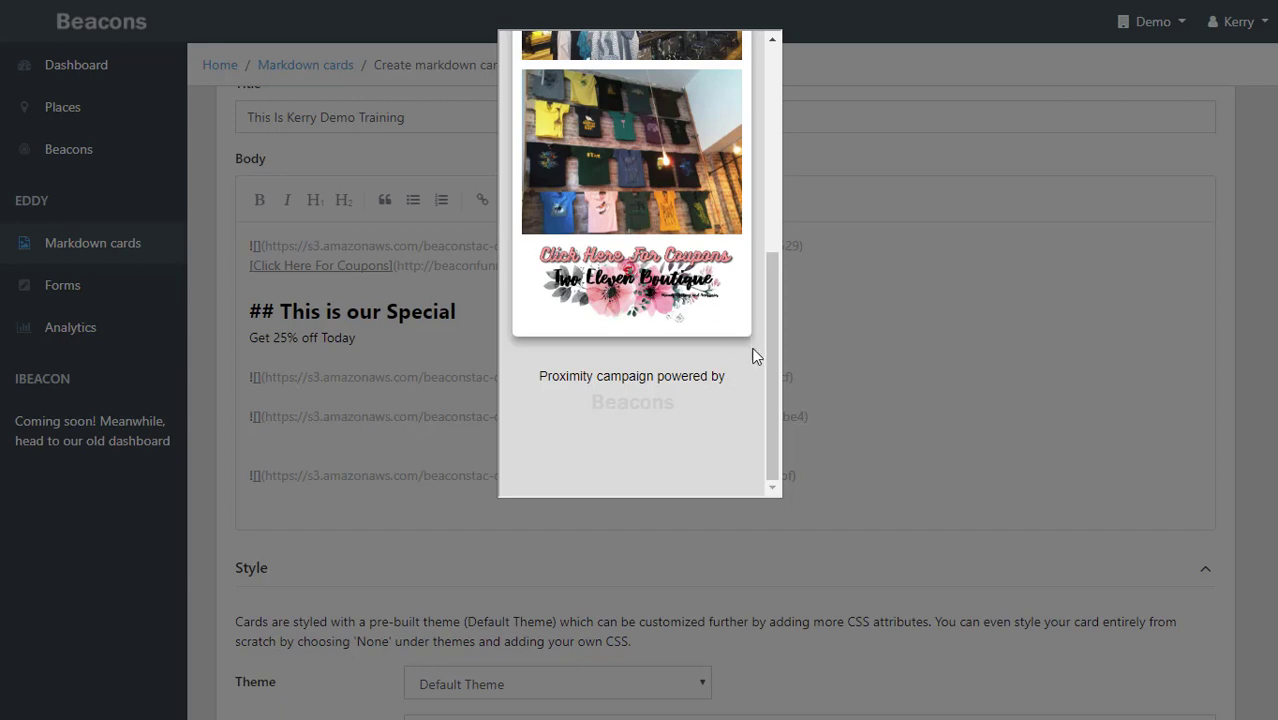
scroll(769, 396, up, 3)
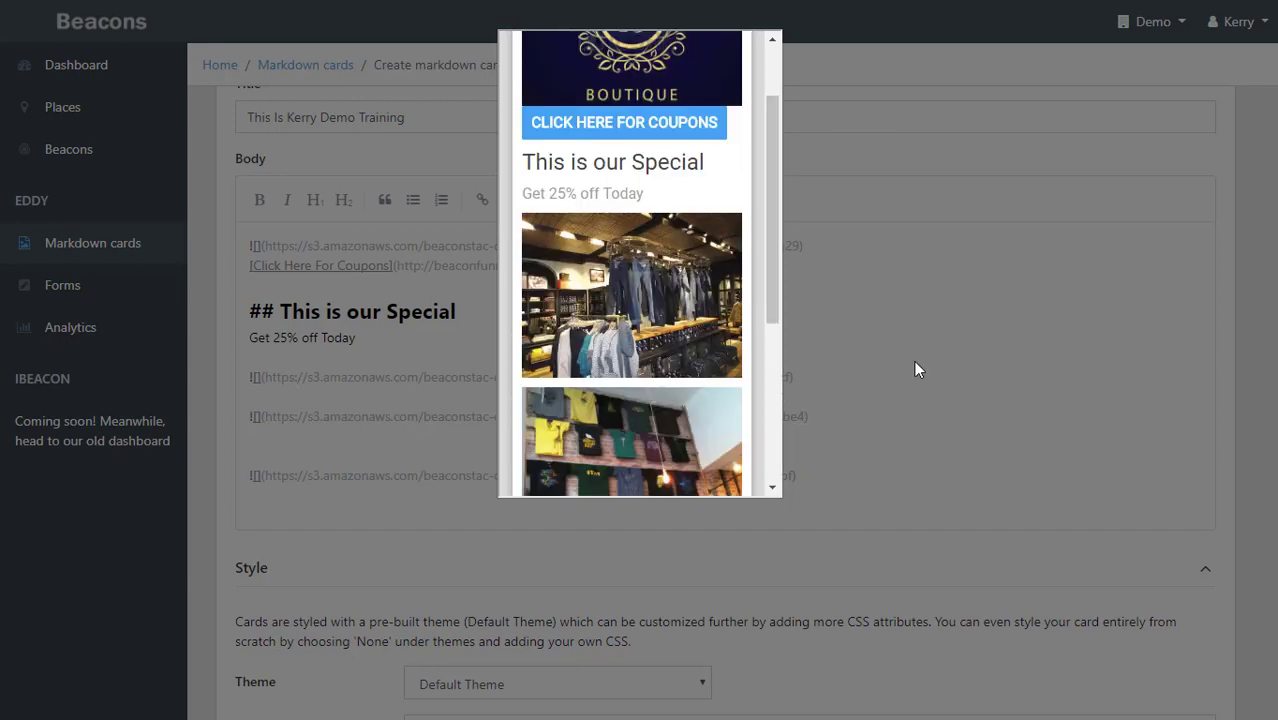
click(953, 403)
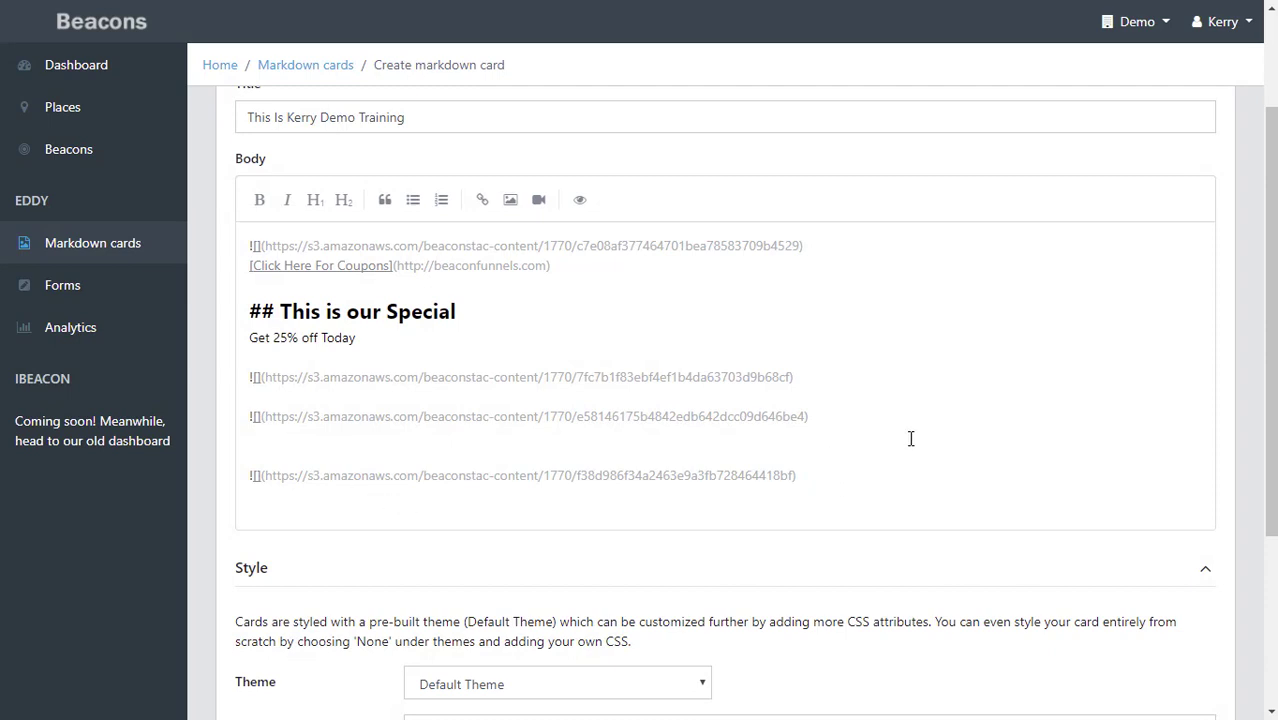
- Insert two line breaks after "Get 25% off Today" in the card body
scroll(897, 441, down, 3)
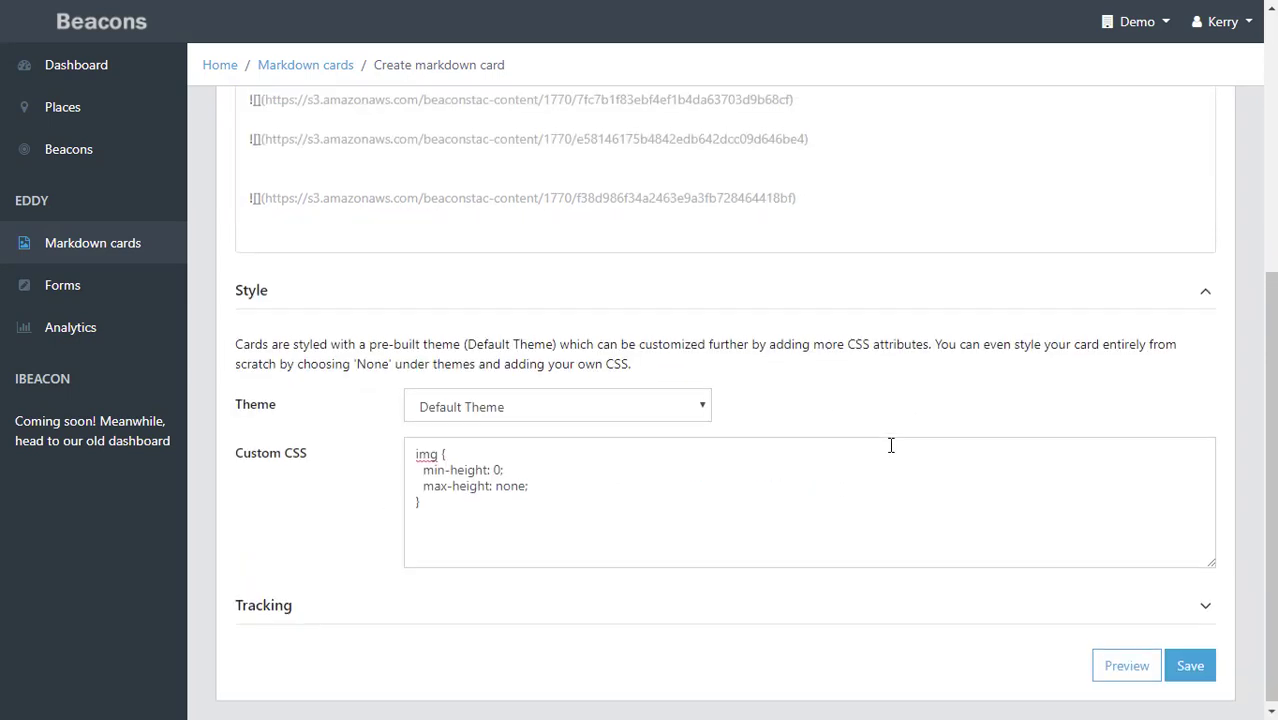
scroll(890, 445, up, 3)
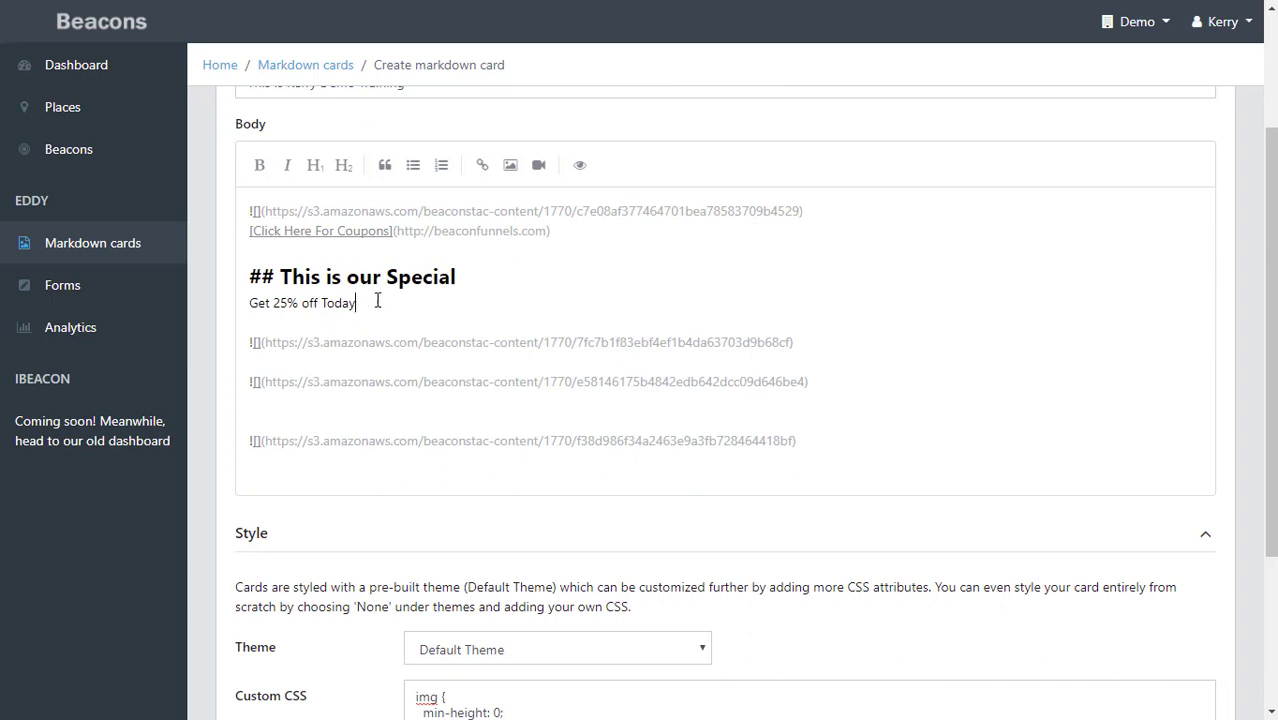
key(Return)
key(Return)
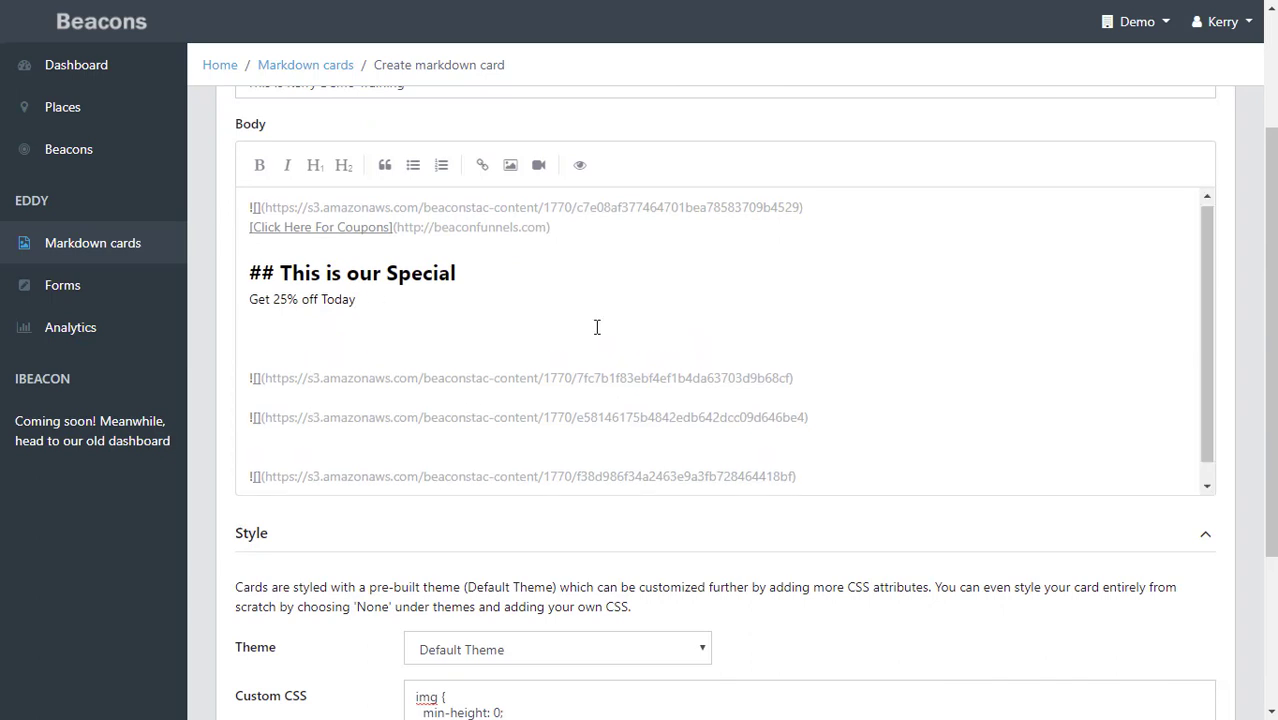
- Open the card's video link dialog and copy the share link of the "Beacon Funnels, Beacon Dashboard Training, Analytics Tab" video from YouTube
click(538, 166)
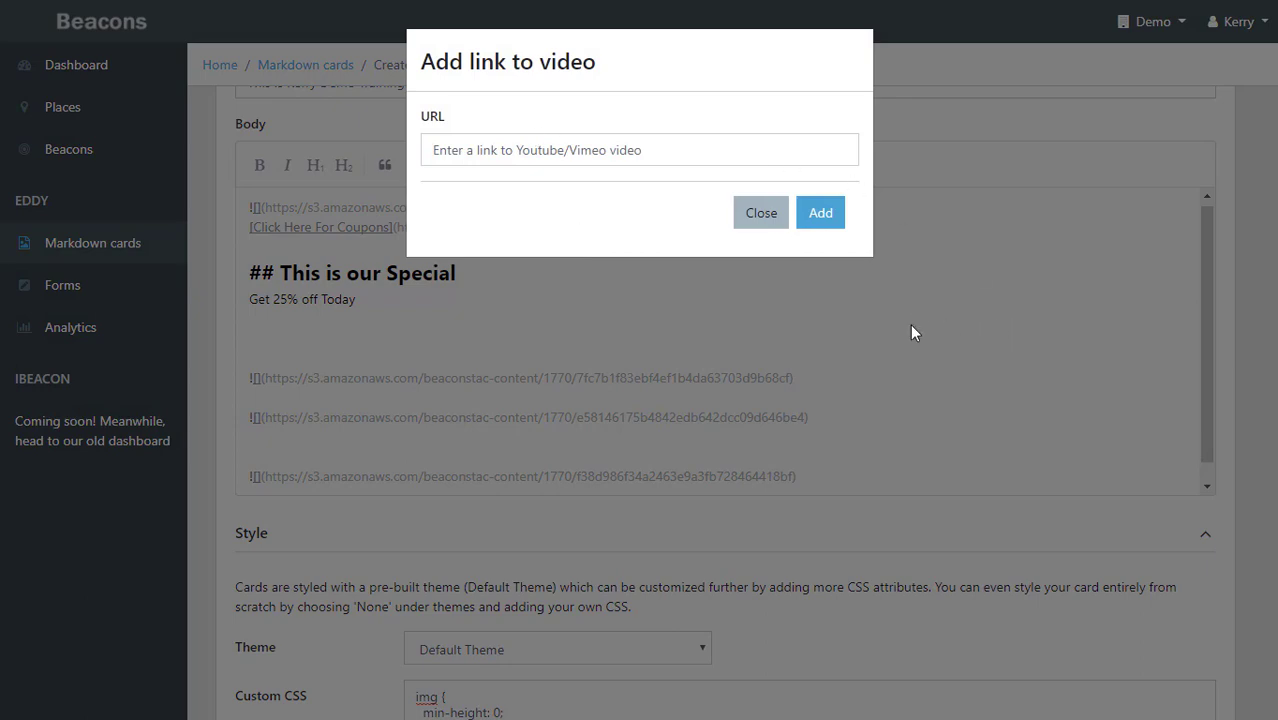
click(335, 20)
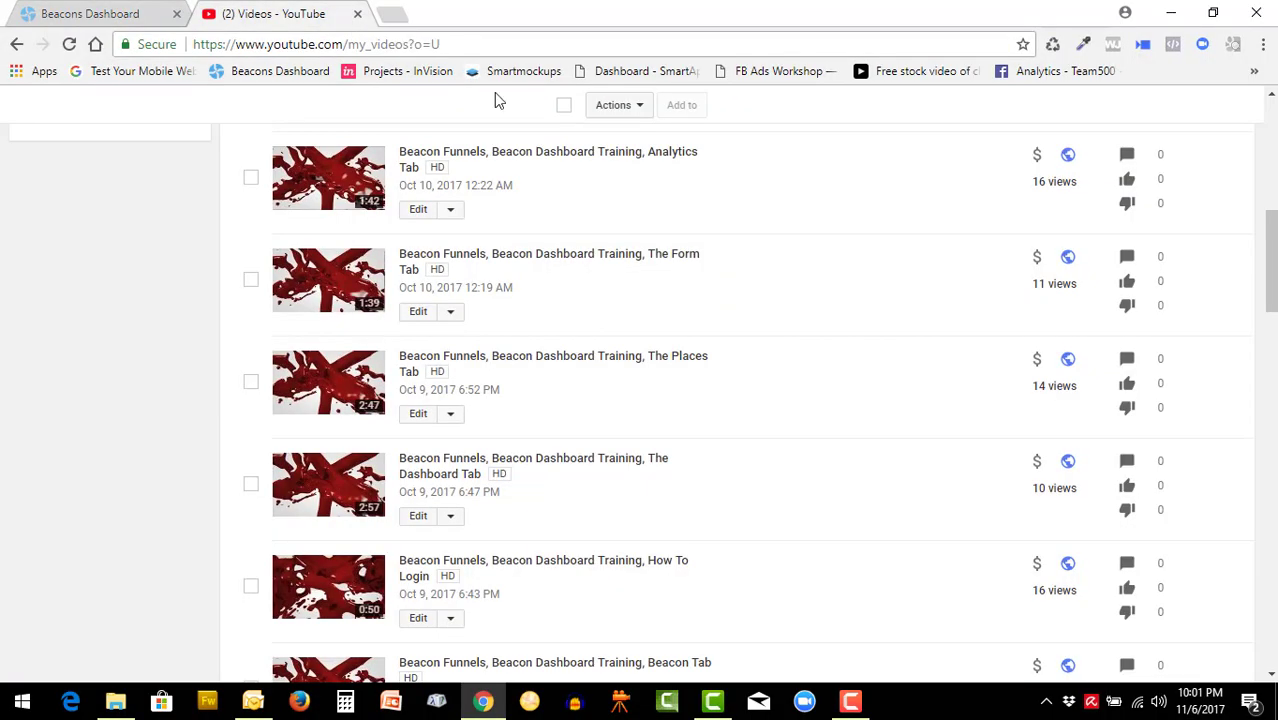
click(350, 180)
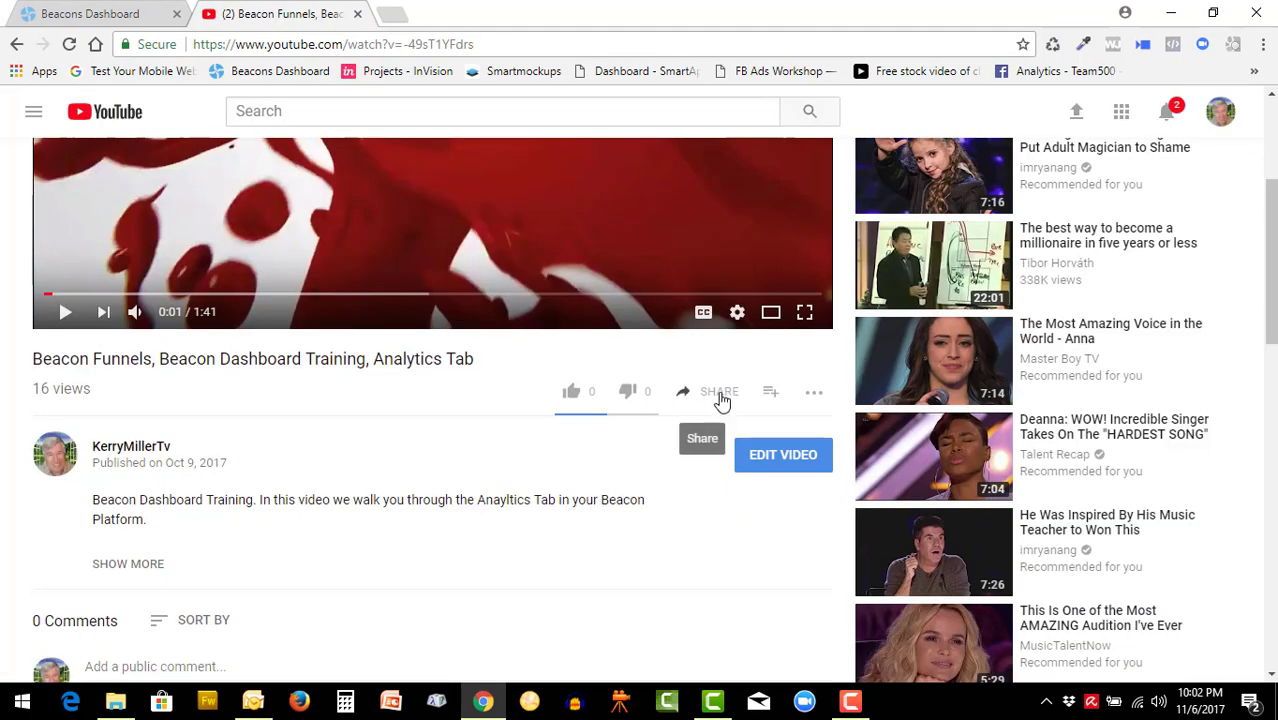
click(720, 395)
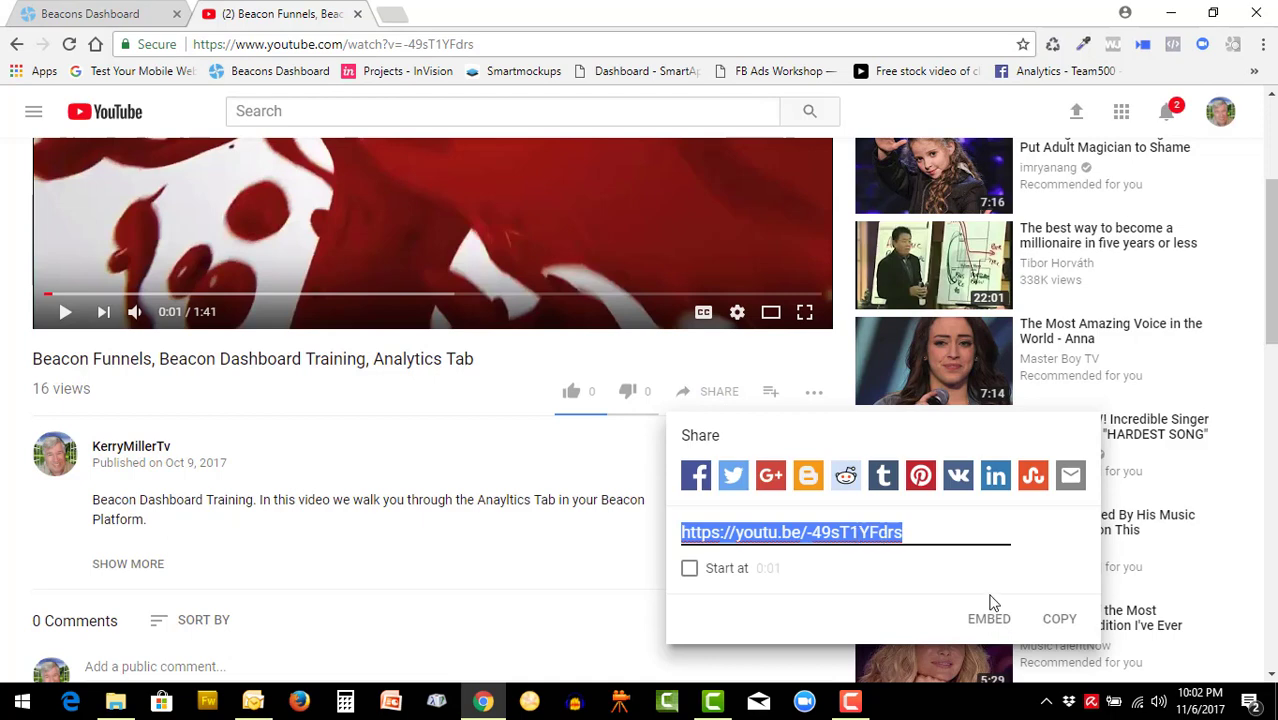
right_click(866, 532)
click(888, 302)
click(147, 22)
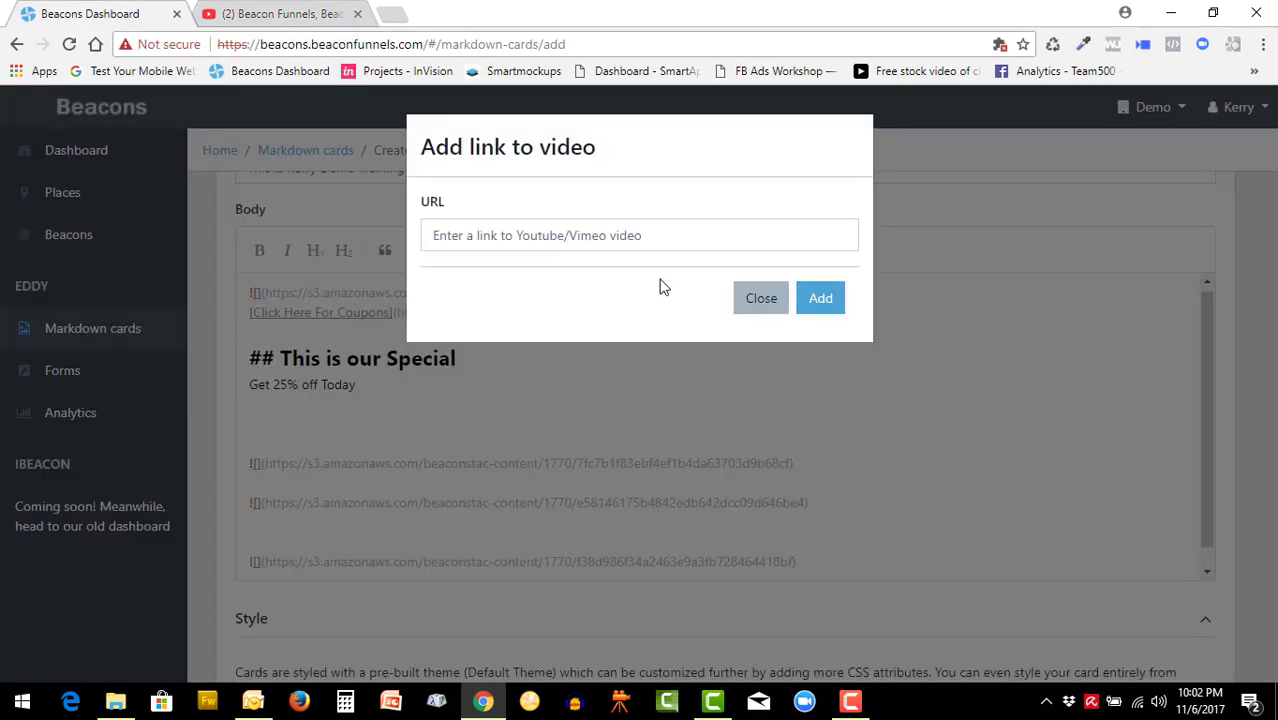
click(638, 231)
key(ctrl+v)
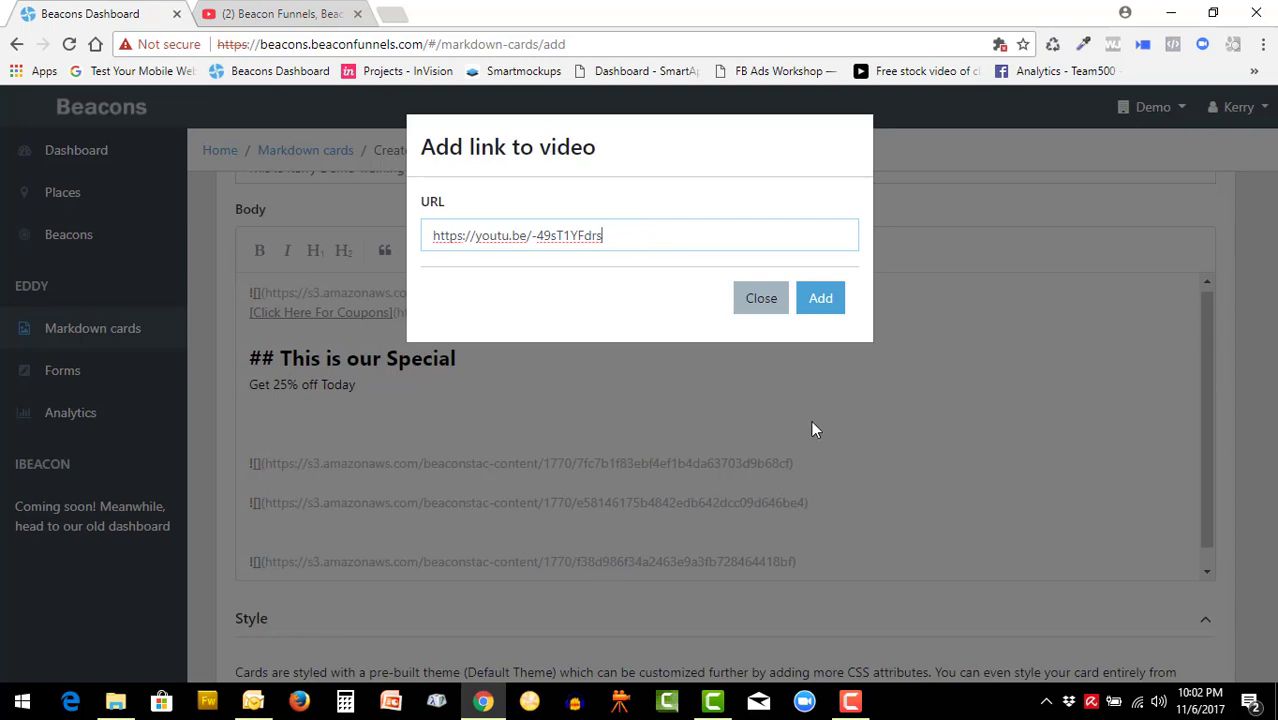
click(822, 300)
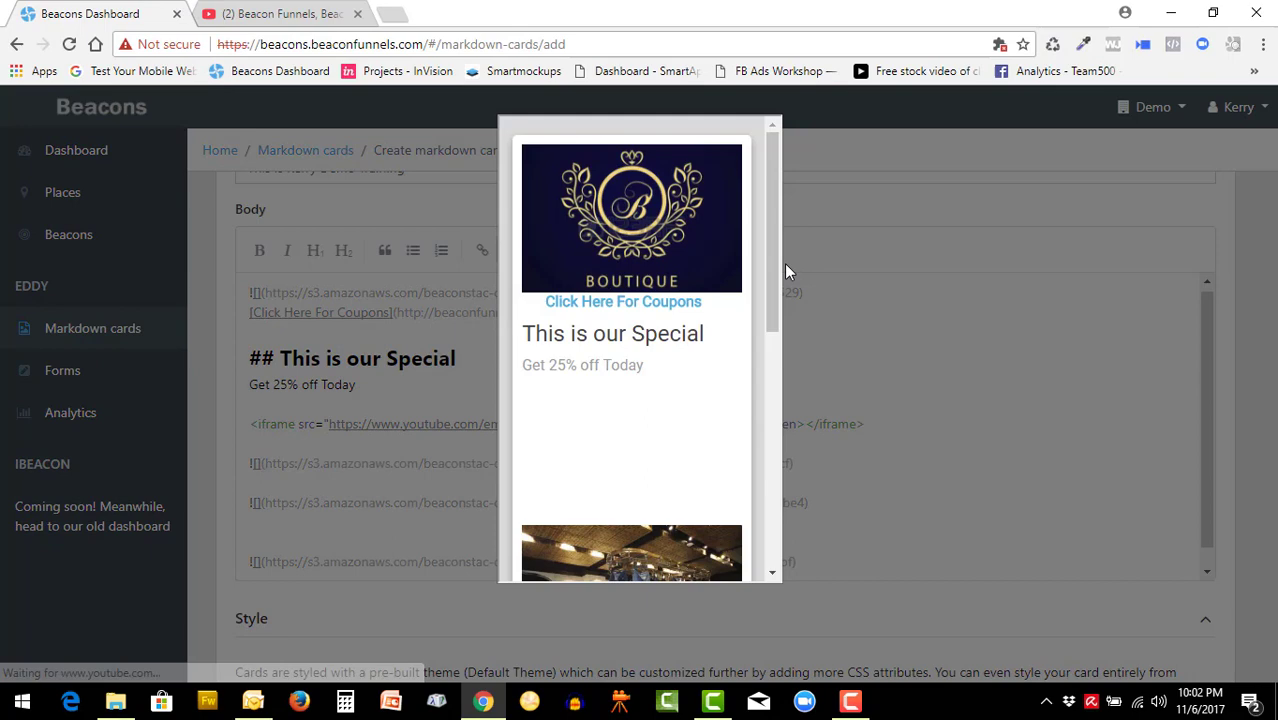
drag(776, 263, 775, 294)
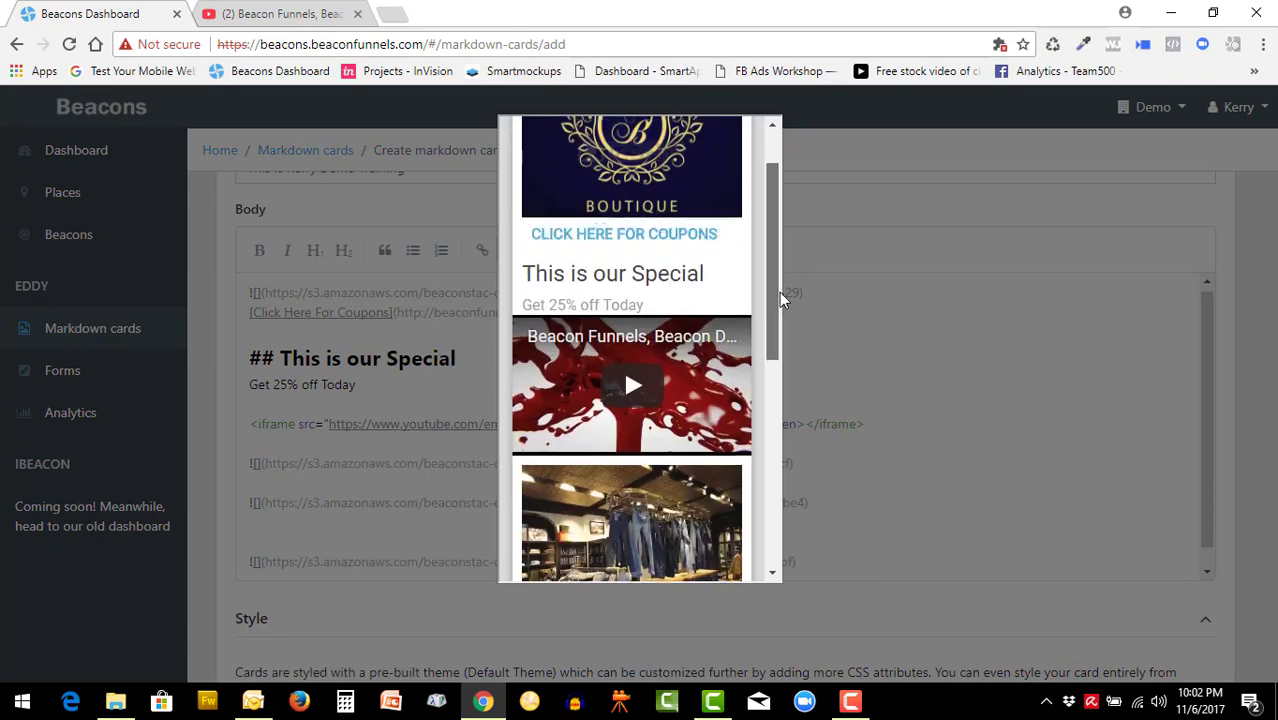
click(636, 388)
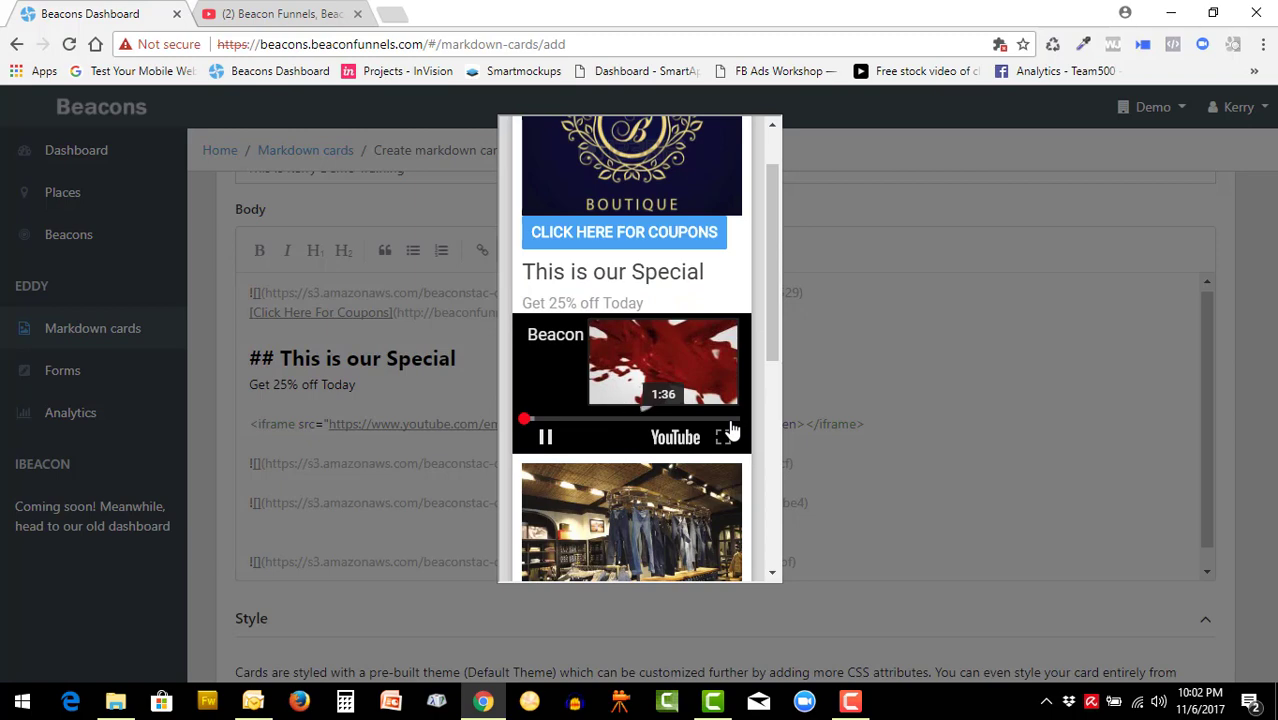
click(731, 421)
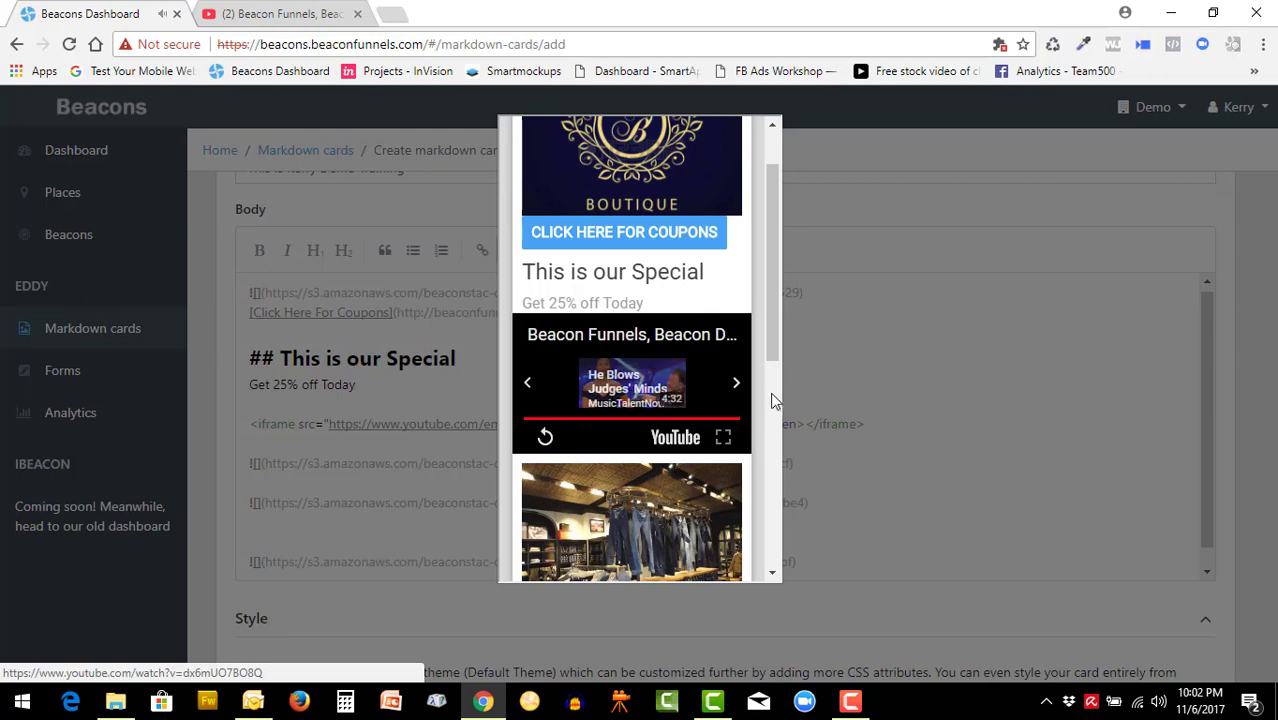
click(923, 388)
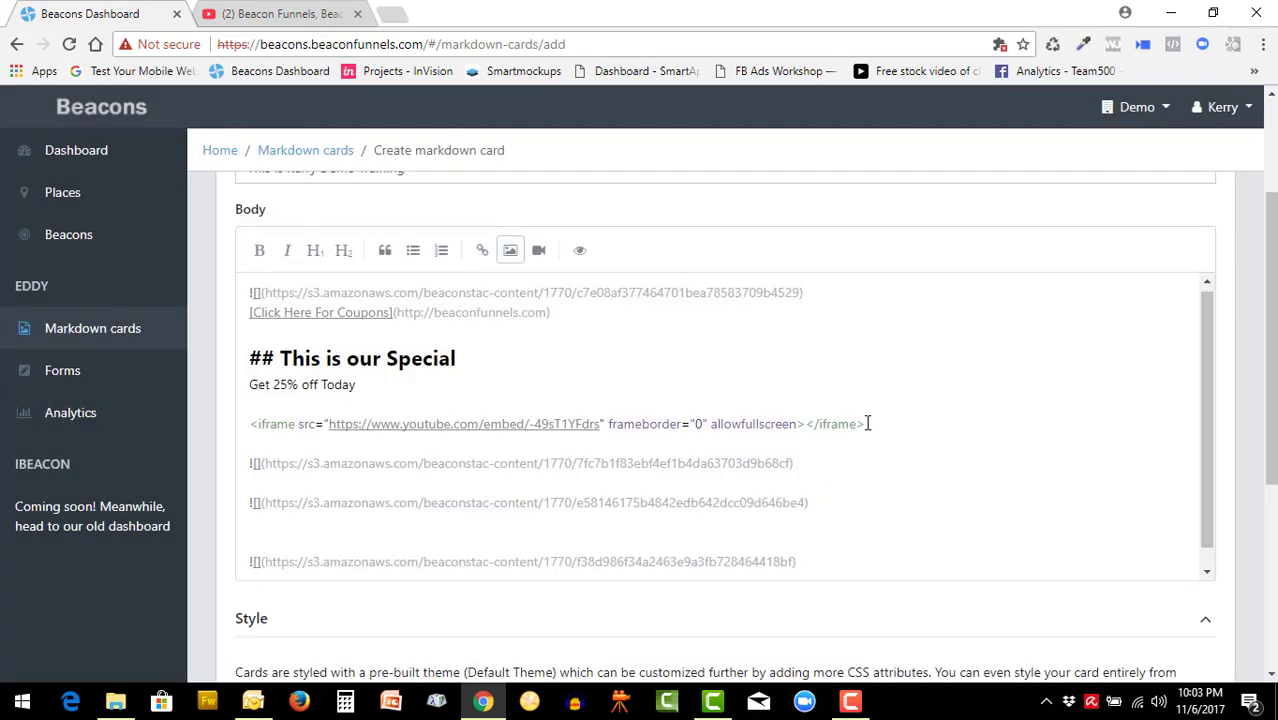
- Delete the YouTube iframe line from the card body
drag(867, 423, 250, 423)
key(BackSpace)
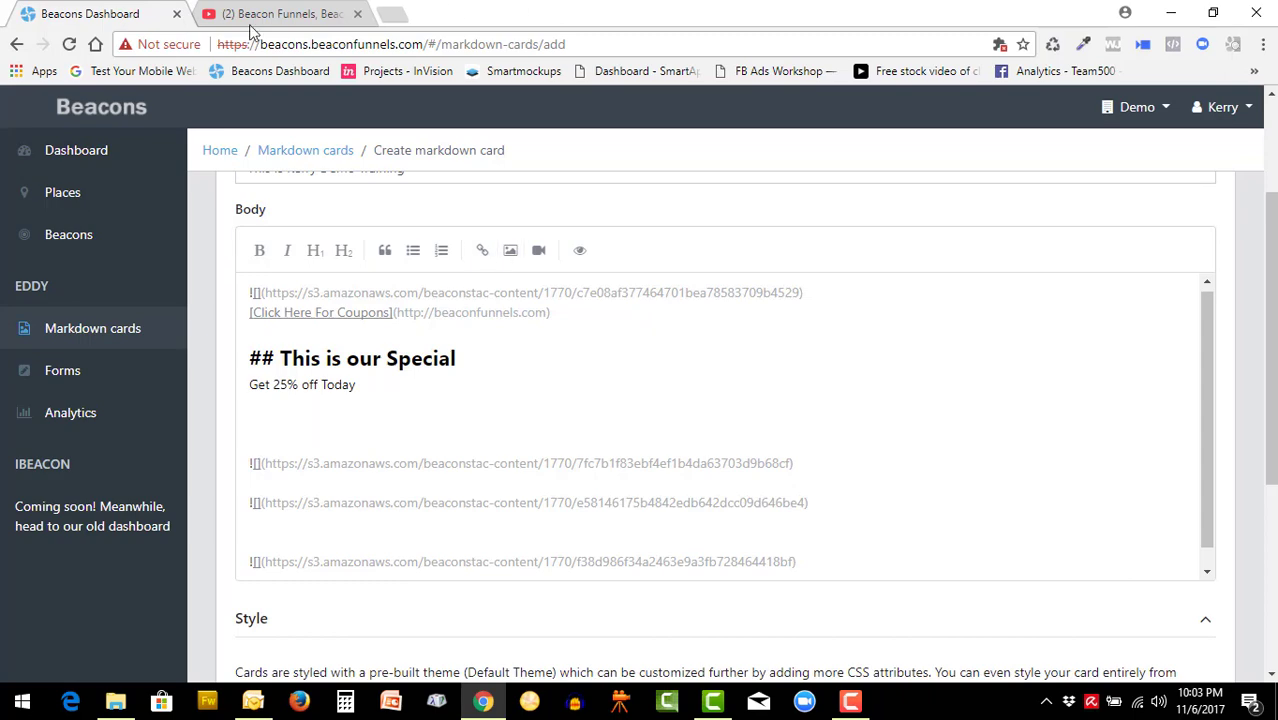
- Open the YouTube video's embed options and turn off suggested videos, player controls, and the video title and player actions
click(252, 16)
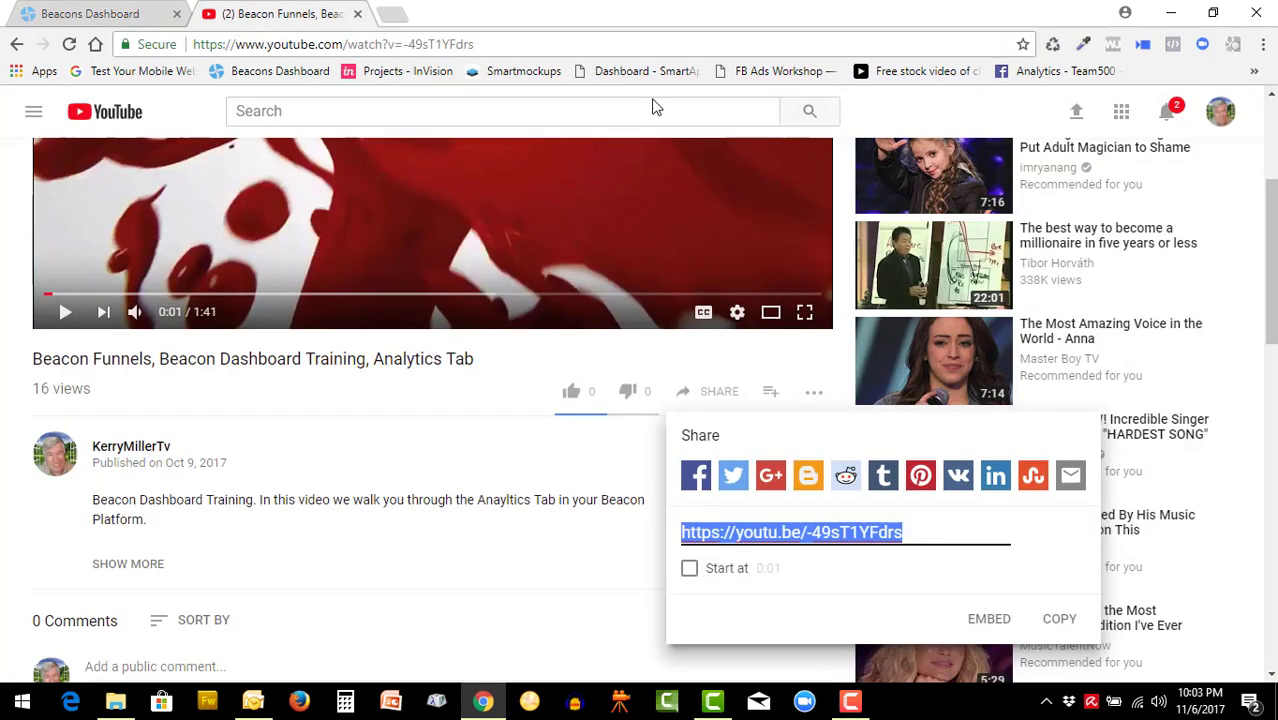
click(985, 619)
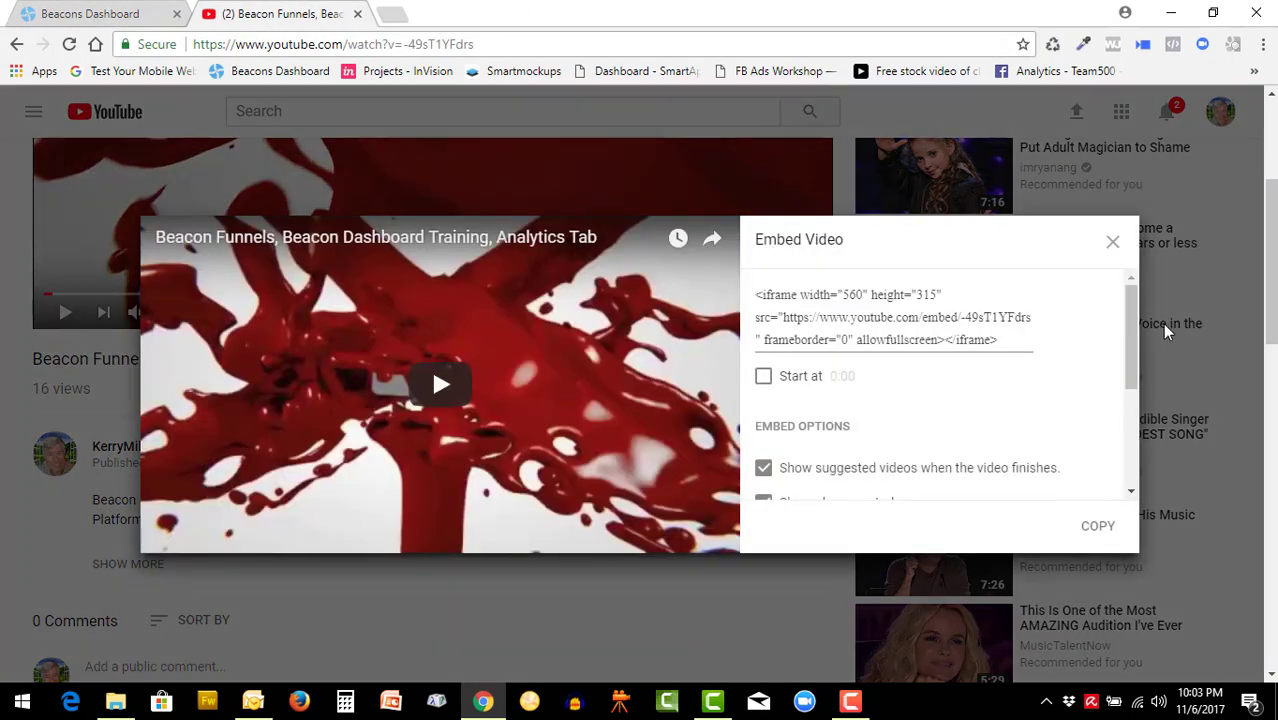
drag(1133, 318, 1134, 358)
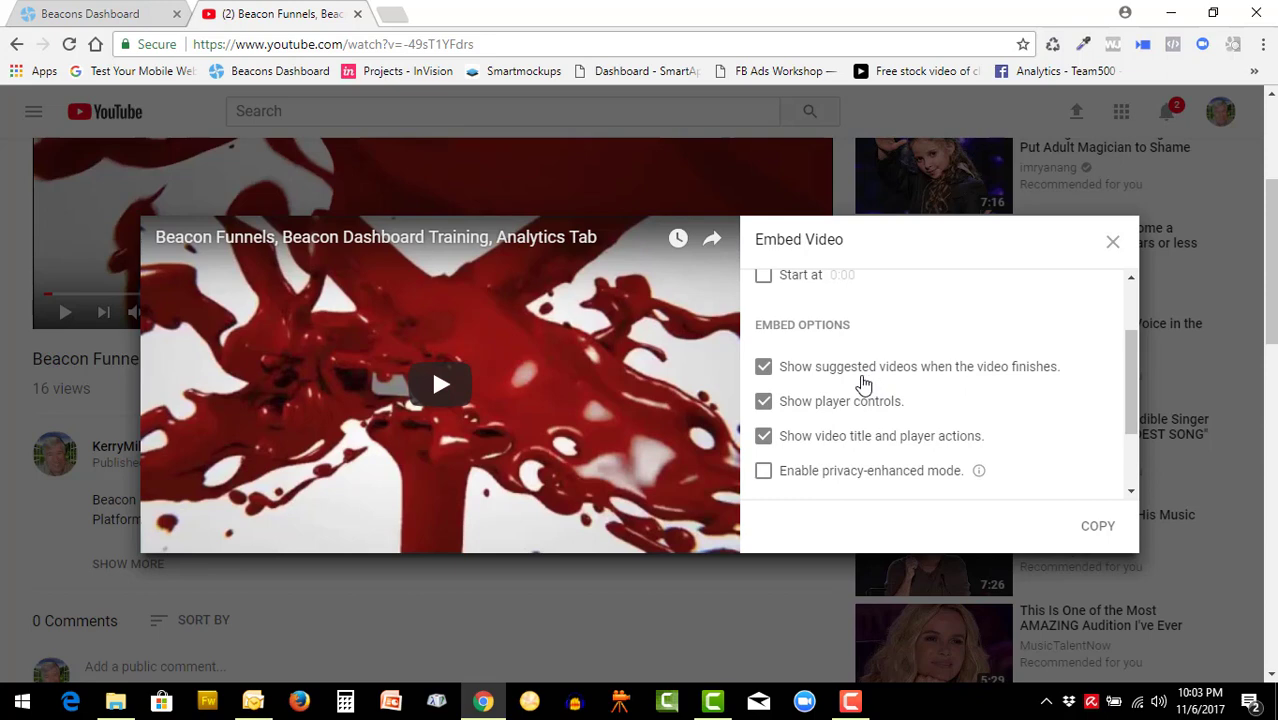
click(763, 367)
click(763, 401)
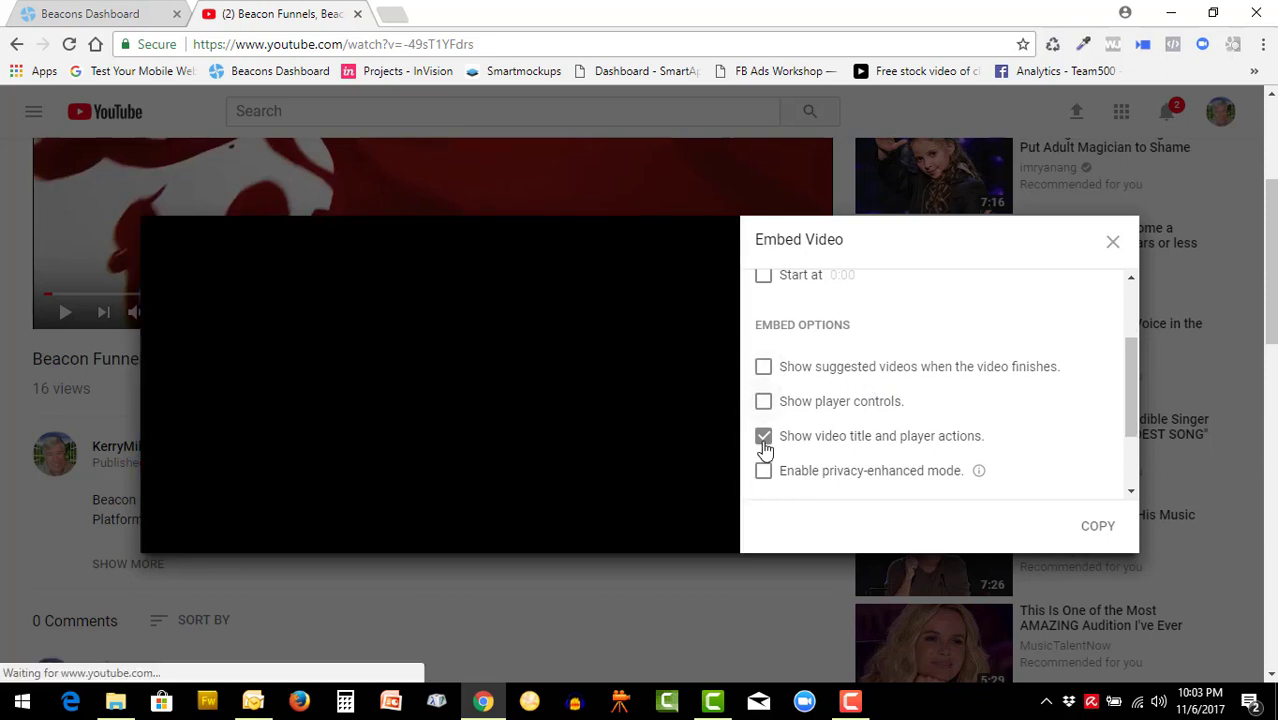
click(763, 440)
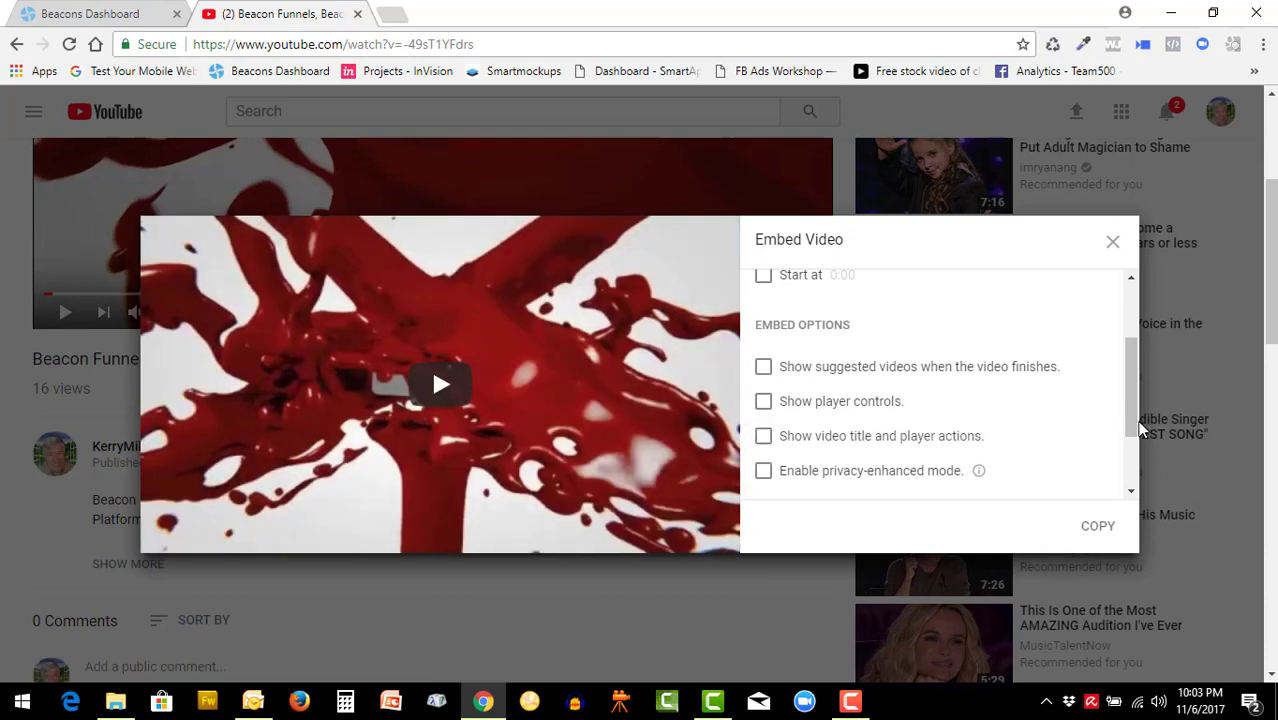
- Copy the video's iframe embed code from YouTube and paste it into the body of the Beacons markdown card
scroll(760, 298, up, 2)
drag(760, 296, 988, 362)
click(90, 14)
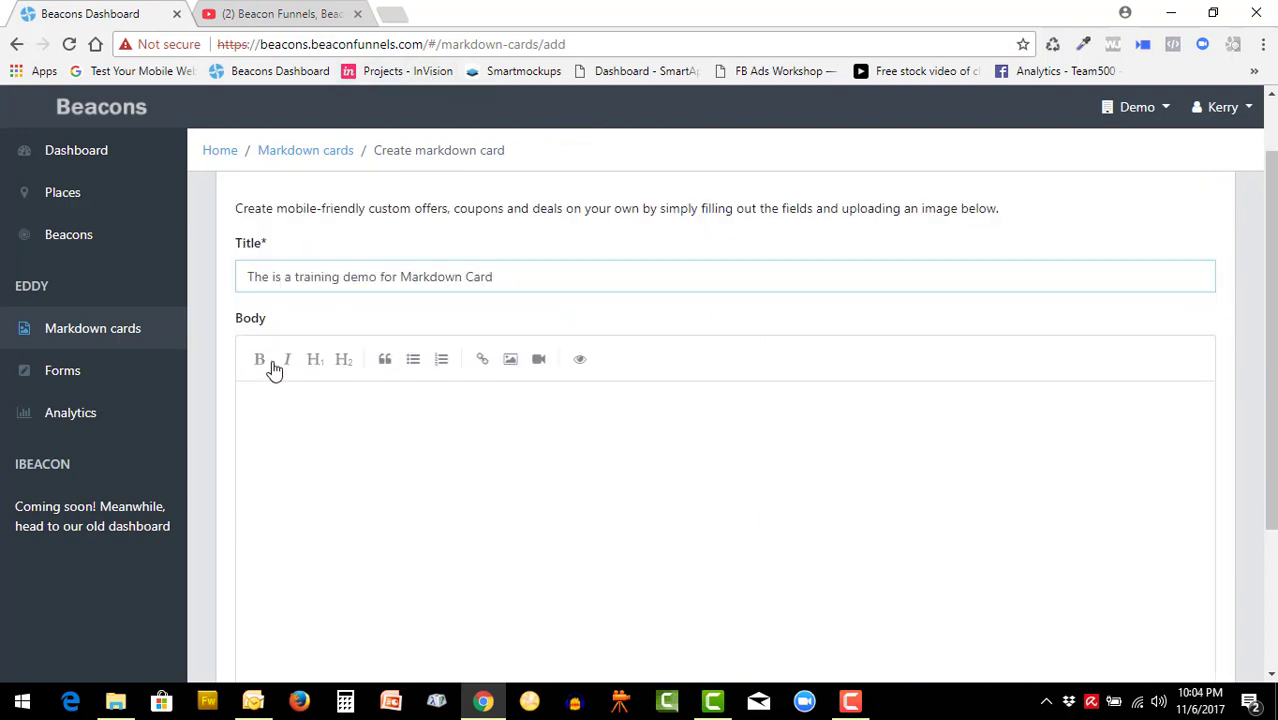
click(271, 363)
key(ctrl+v)
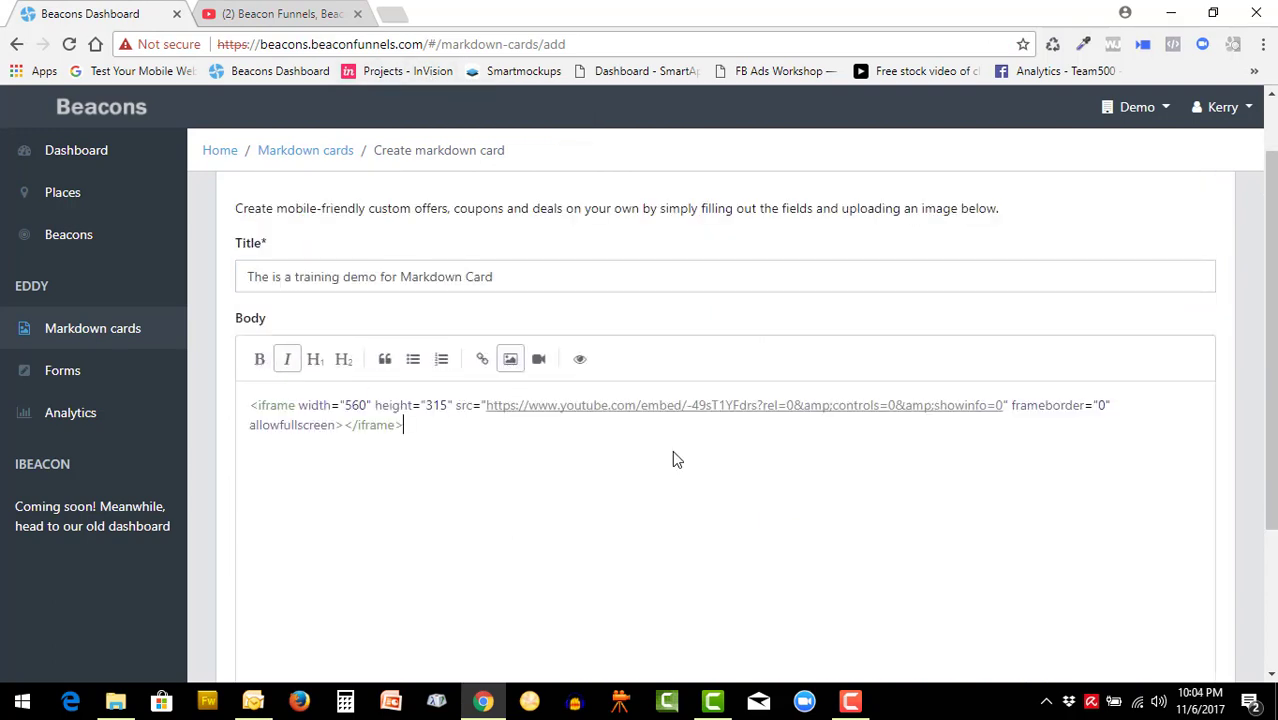
- Set the iframe's width to 280 and its height to 145 in the card body
click(367, 405)
drag(366, 405, 353, 405)
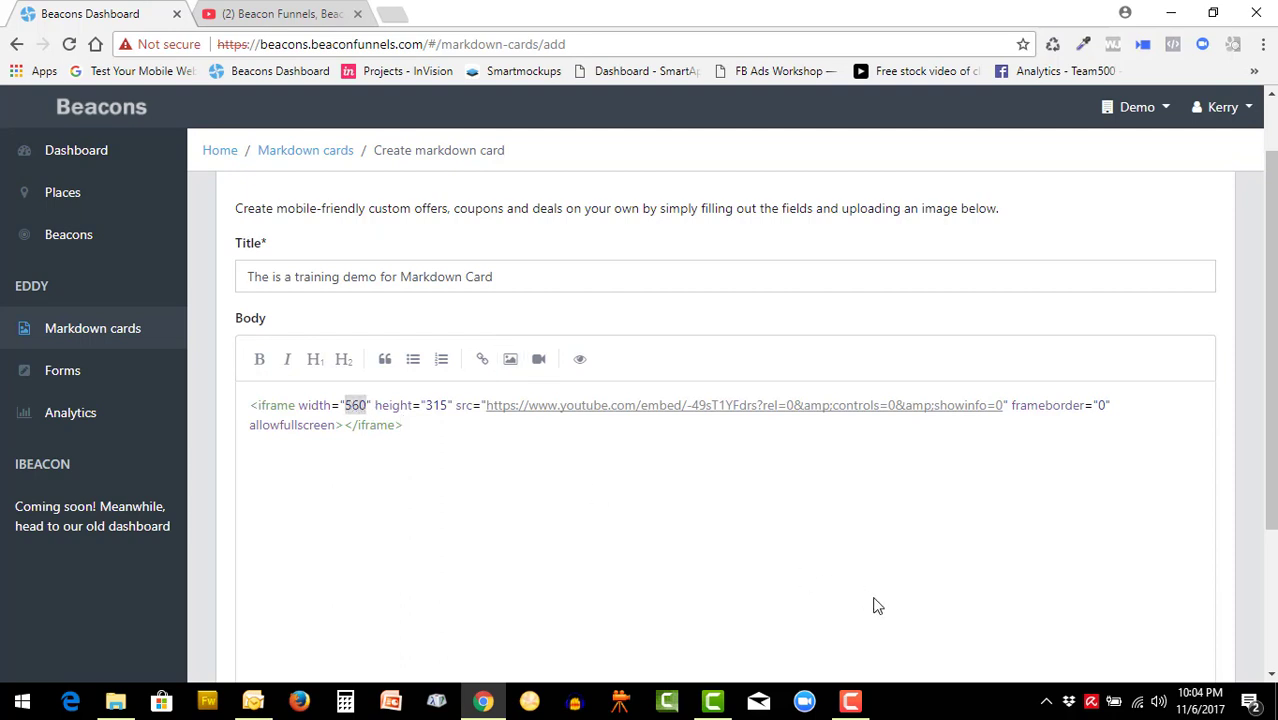
text(280)
text(145)
- Preview the card, play the embedded video in it and close the preview
click(580, 360)
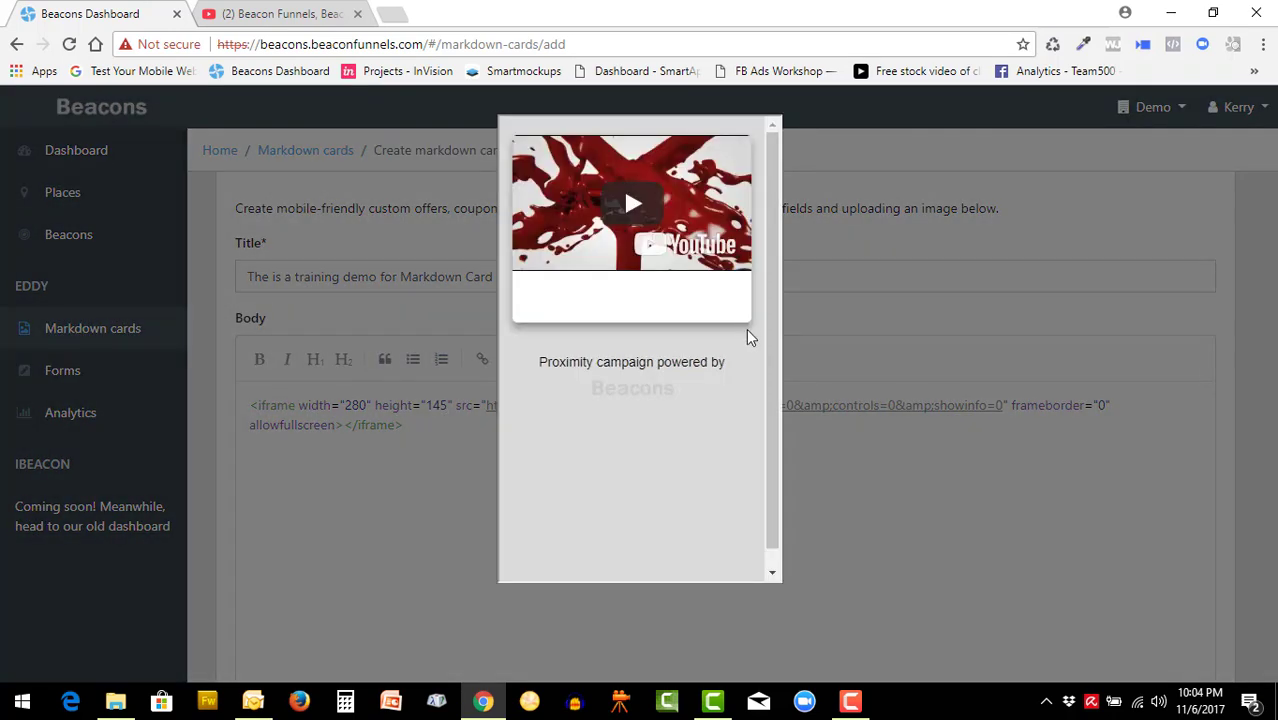
click(704, 240)
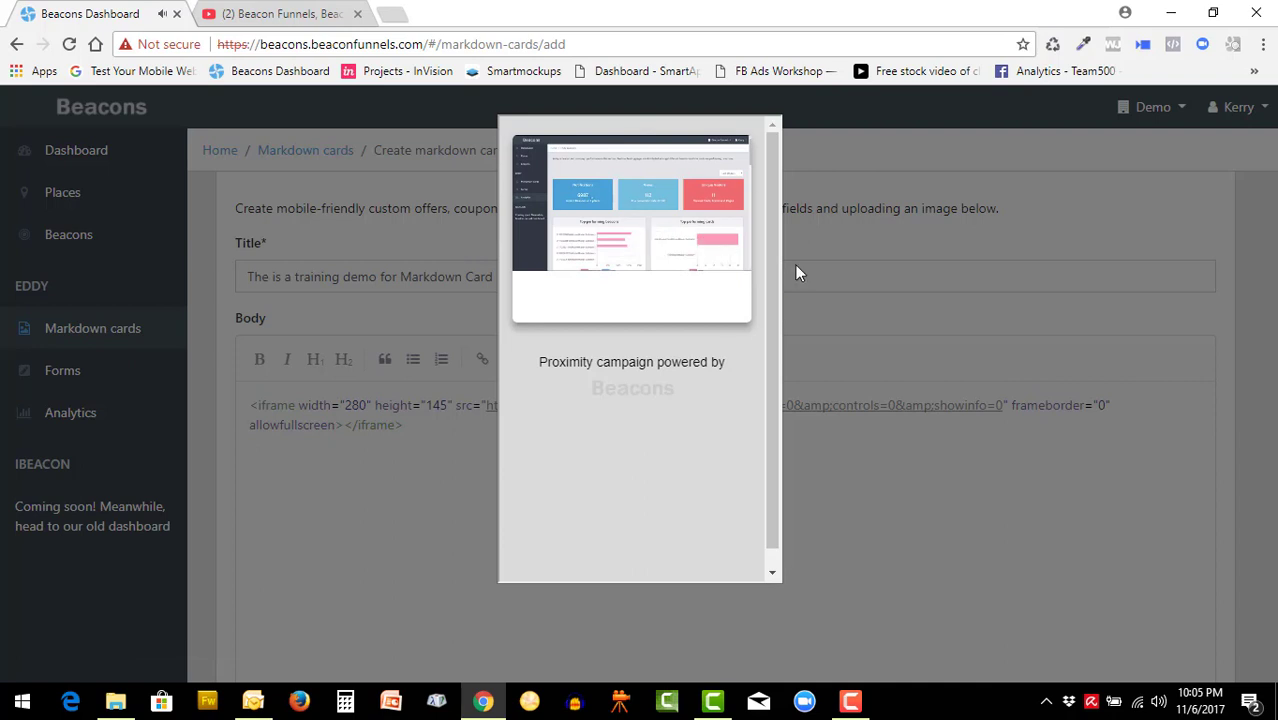
drag(777, 232, 777, 188)
click(909, 277)
- Expand the card's Tracking section and review the Facebook Pixel and Google AdWords conversion fields
scroll(600, 400, down, 2)
click(271, 571)
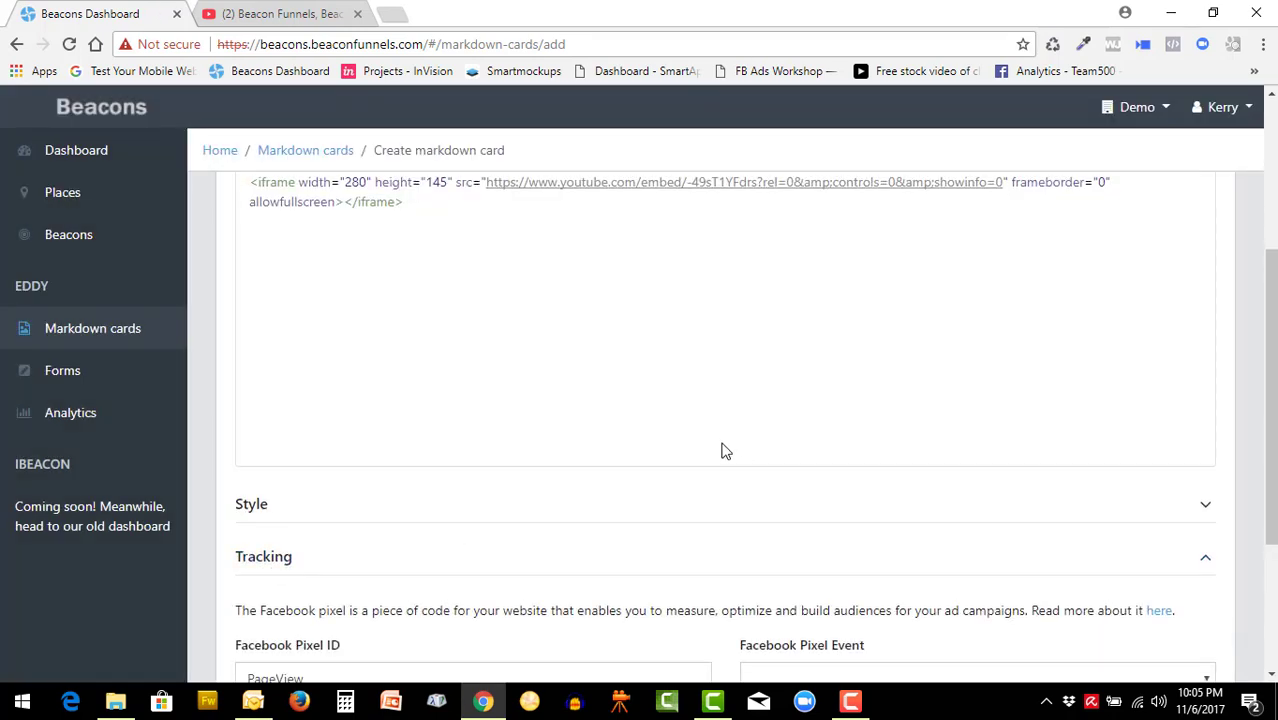
scroll(722, 450, down, 3)
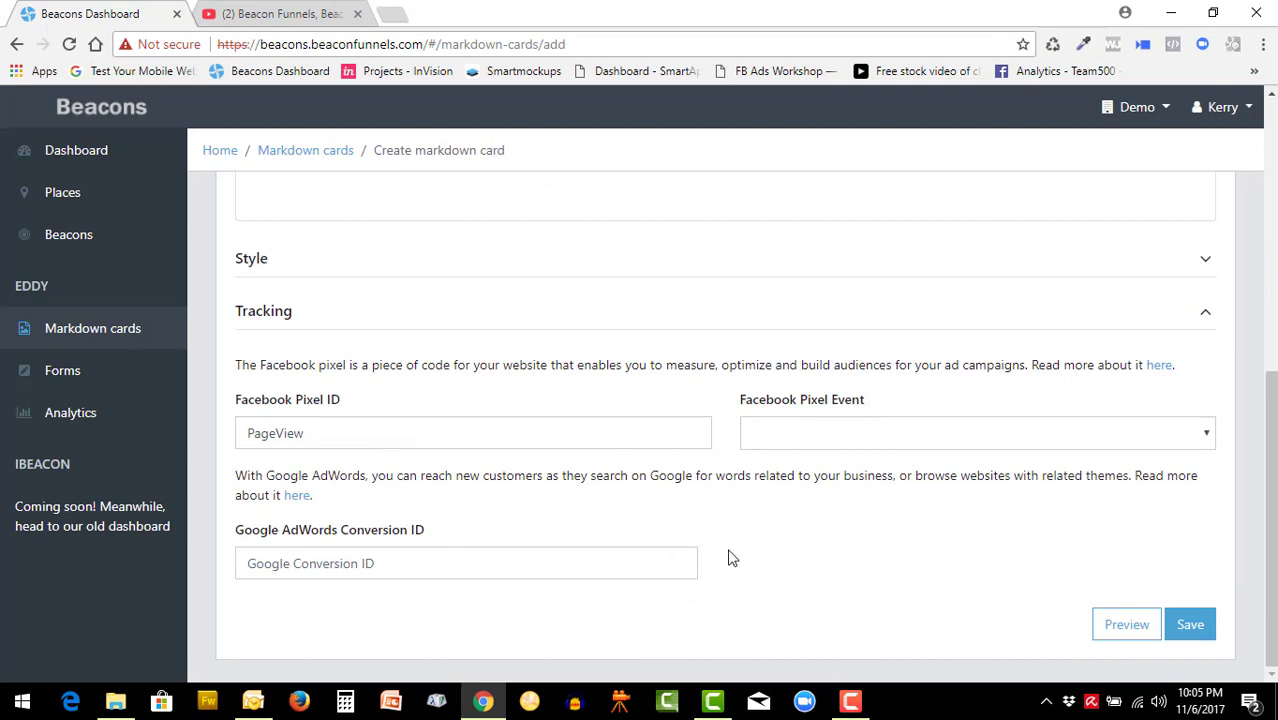
scroll(725, 558, up, 8)
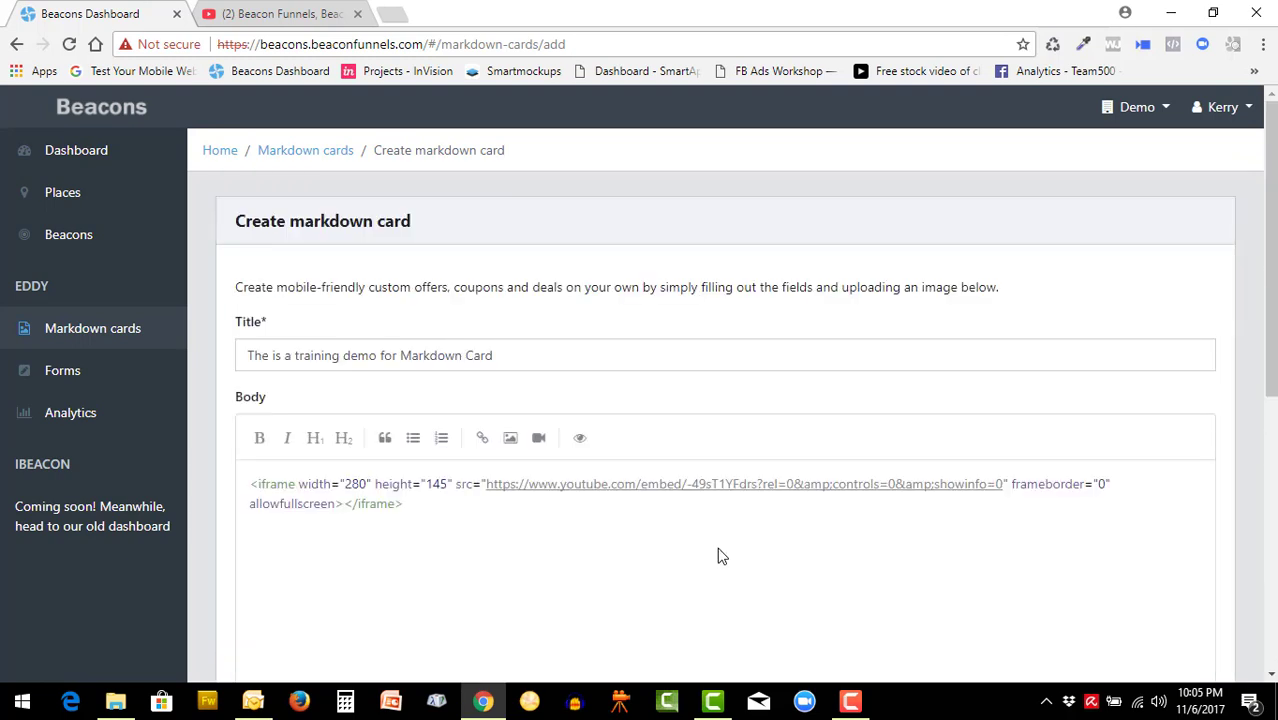